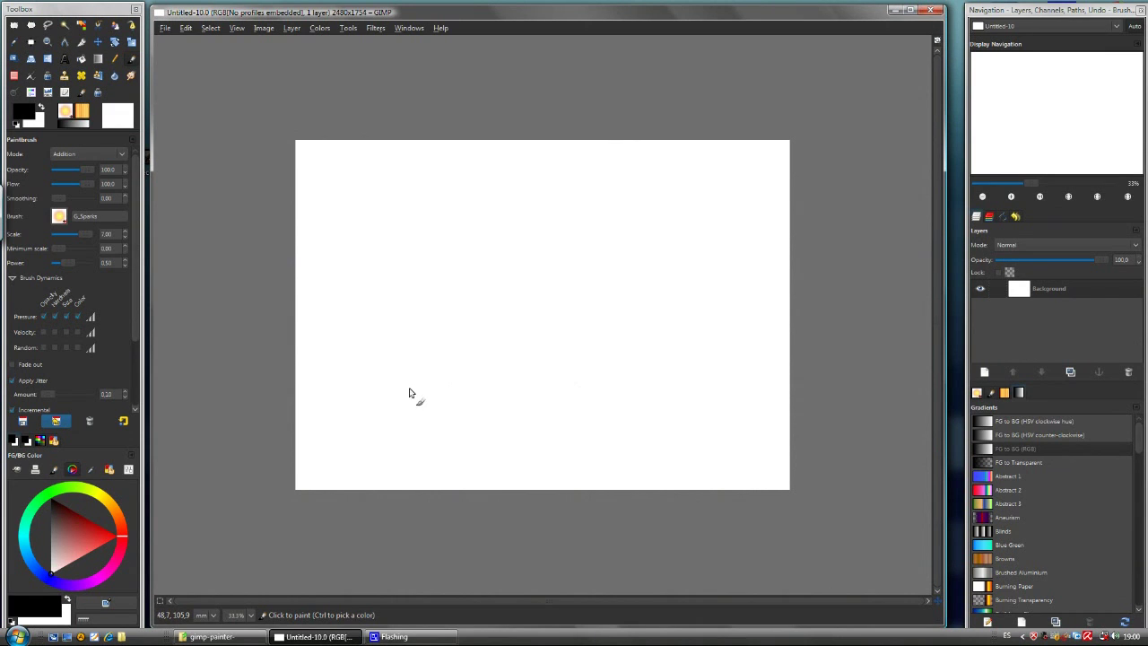
{"action": "left_click", "coordinate": [56, 421]}
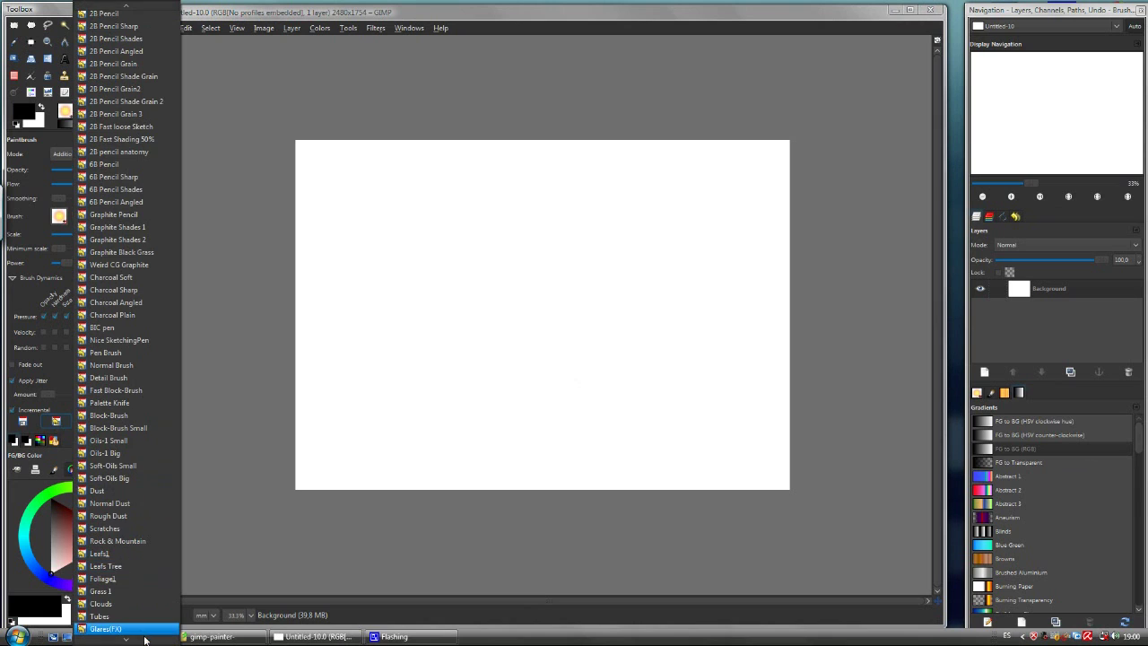
{"action": "mouse_move", "coordinate": [148, 640]}
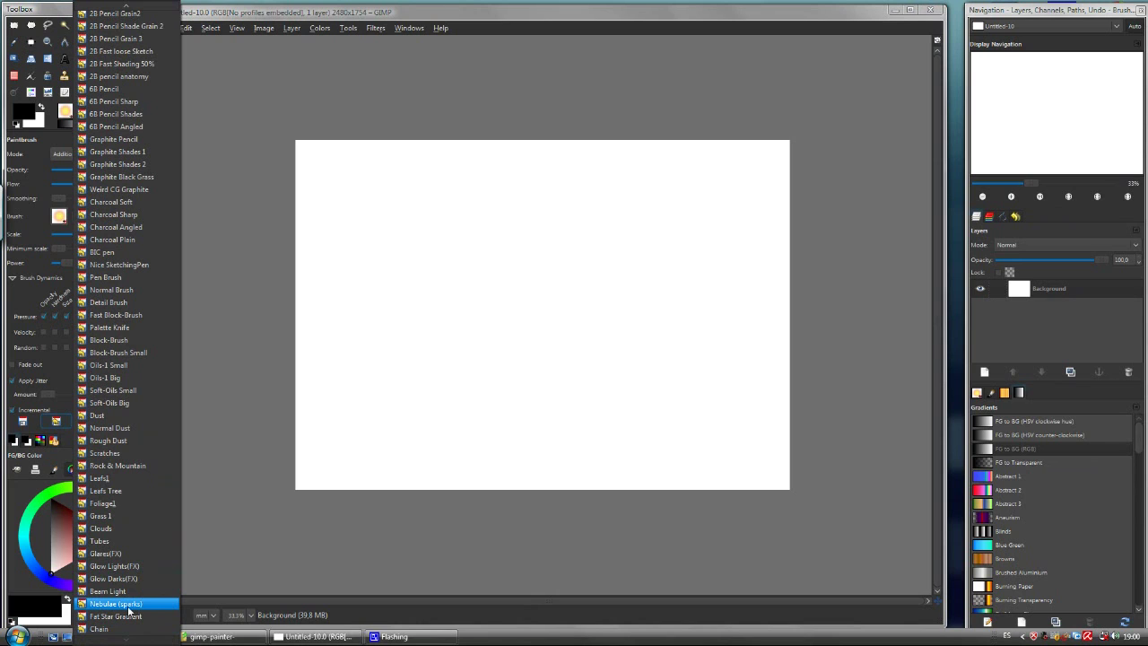
{"action": "left_click", "coordinate": [635, 350]}
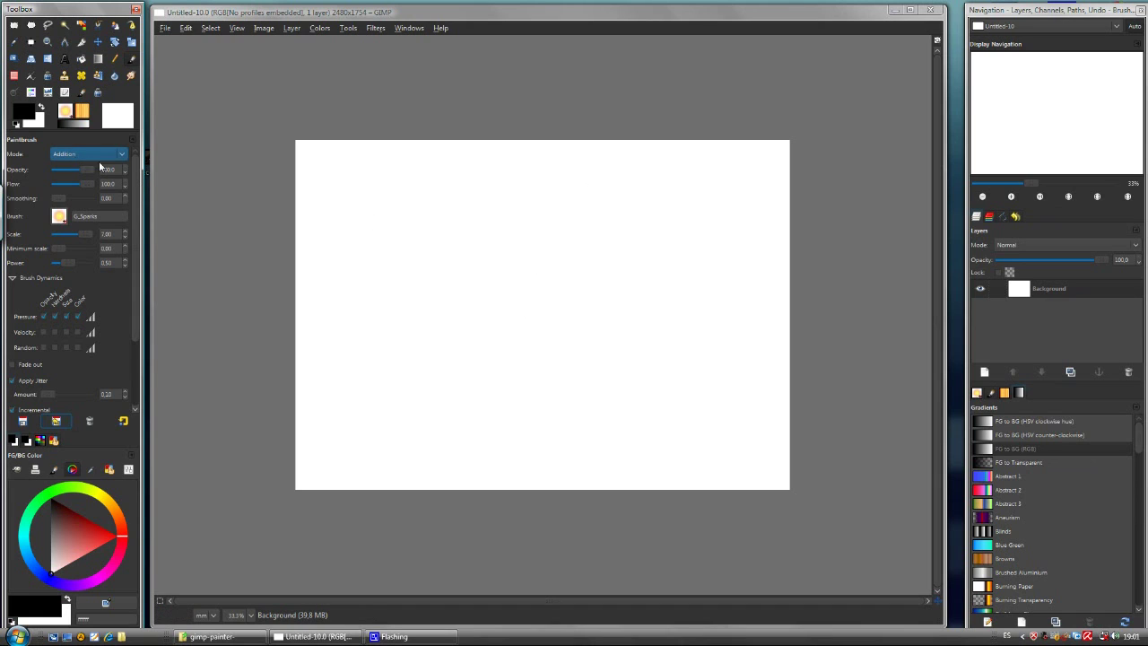
Set the background colour to a very dark navy blue
{"action": "left_click", "coordinate": [64, 518]}
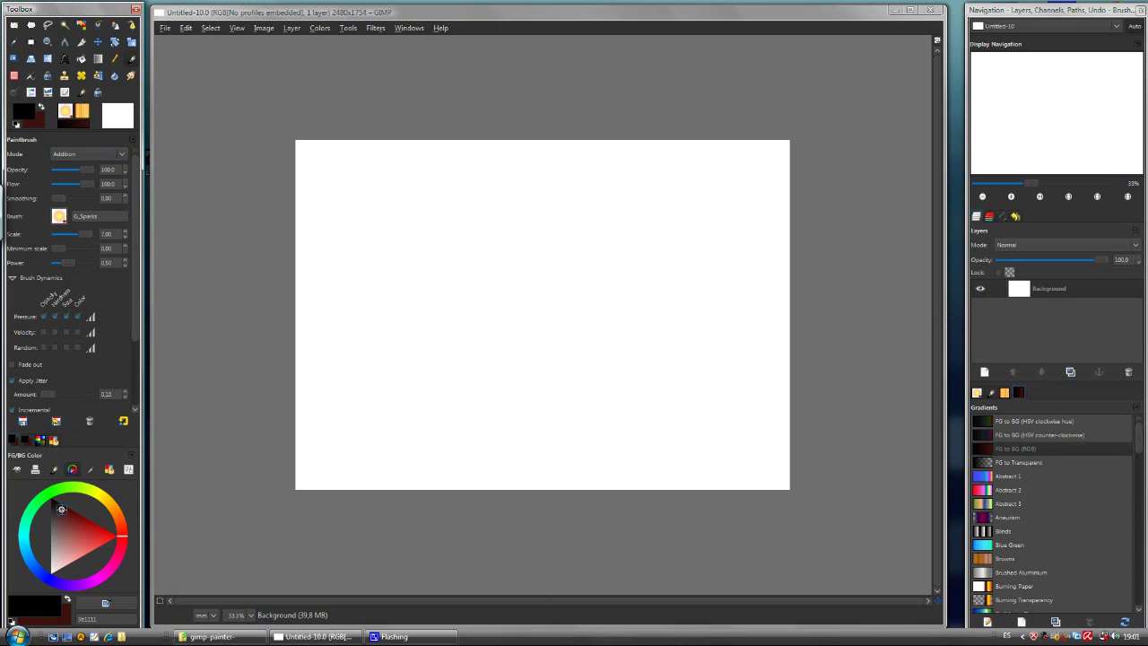
{"action": "mouse_move", "coordinate": [122, 536]}
{"action": "left_mouse_down"}
{"action": "mouse_move", "coordinate": [97, 579]}
{"action": "mouse_move", "coordinate": [44, 579]}
{"action": "left_mouse_up"}
{"action": "left_click", "coordinate": [99, 546]}
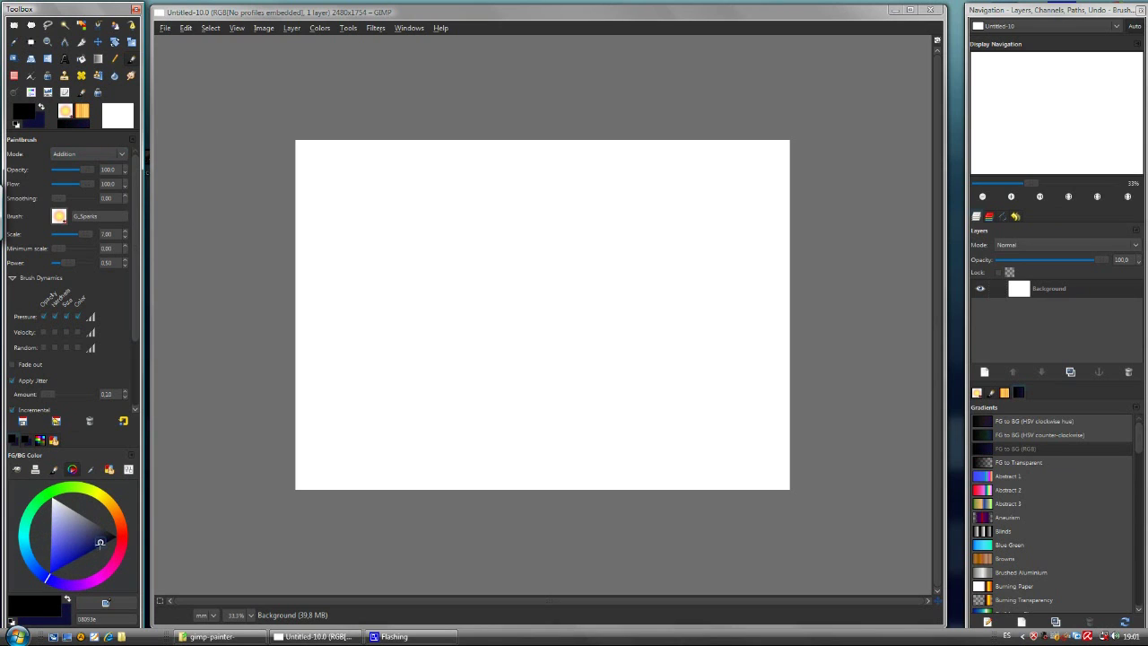
{"action": "left_click_drag", "start_coordinate": [99, 544], "coordinate": [100, 542]}
Swap the foreground and background colours and fill the canvas with black
{"action": "left_click", "coordinate": [68, 600]}
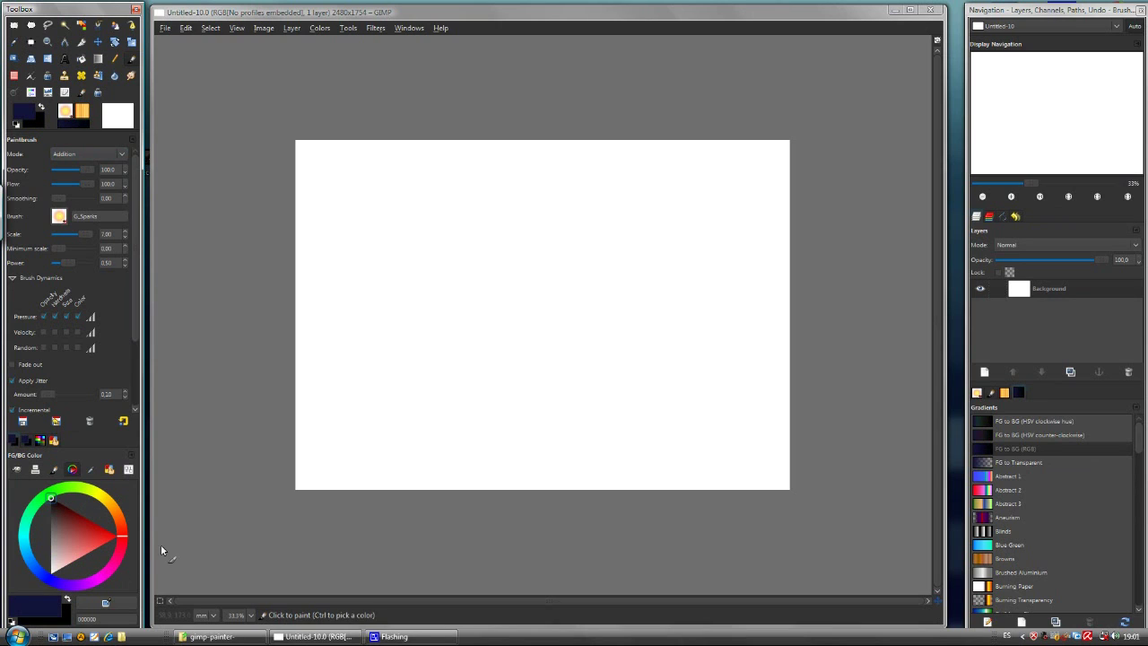
{"action": "key", "text": "ctrl+period"}
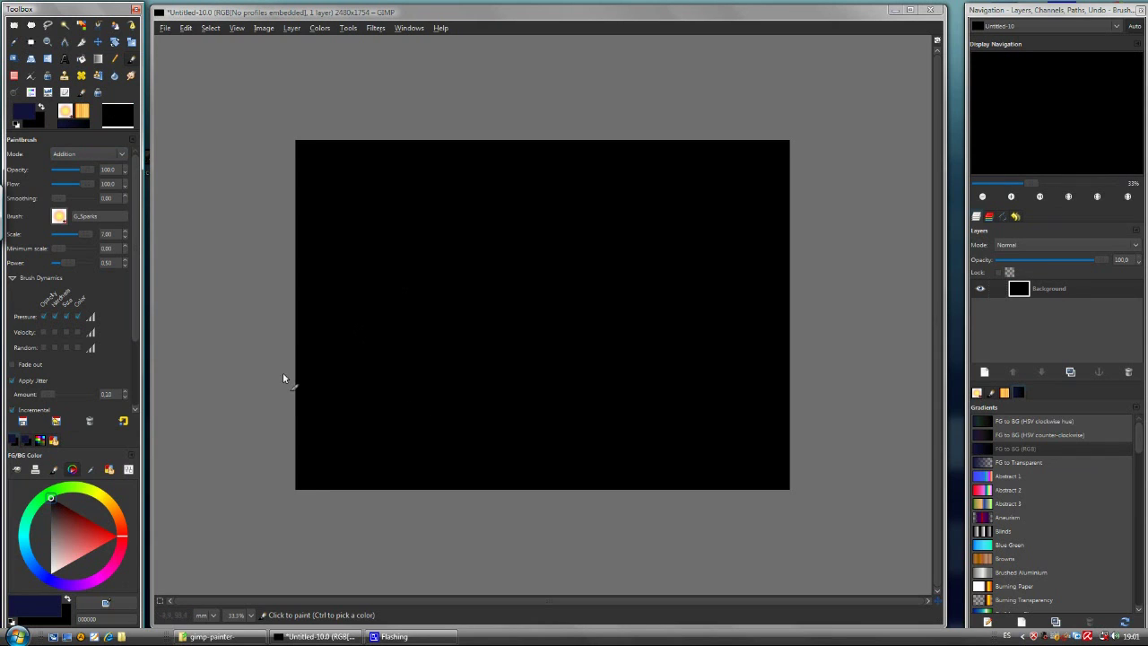
{"action": "left_click", "coordinate": [187, 29]}
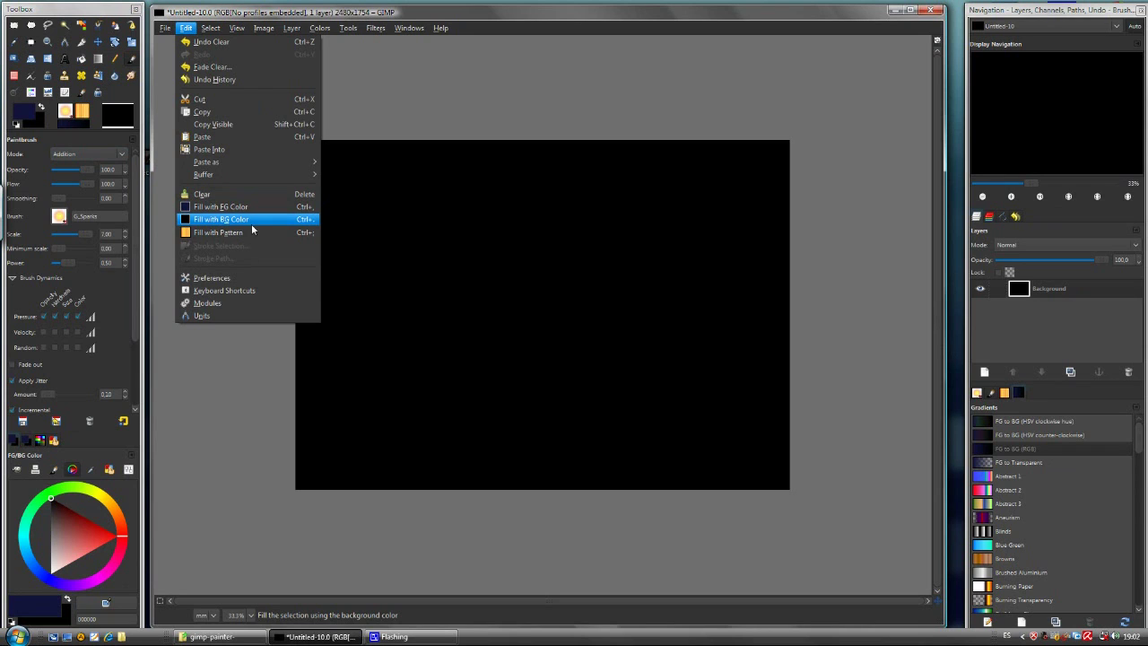
{"action": "left_click", "coordinate": [427, 289]}
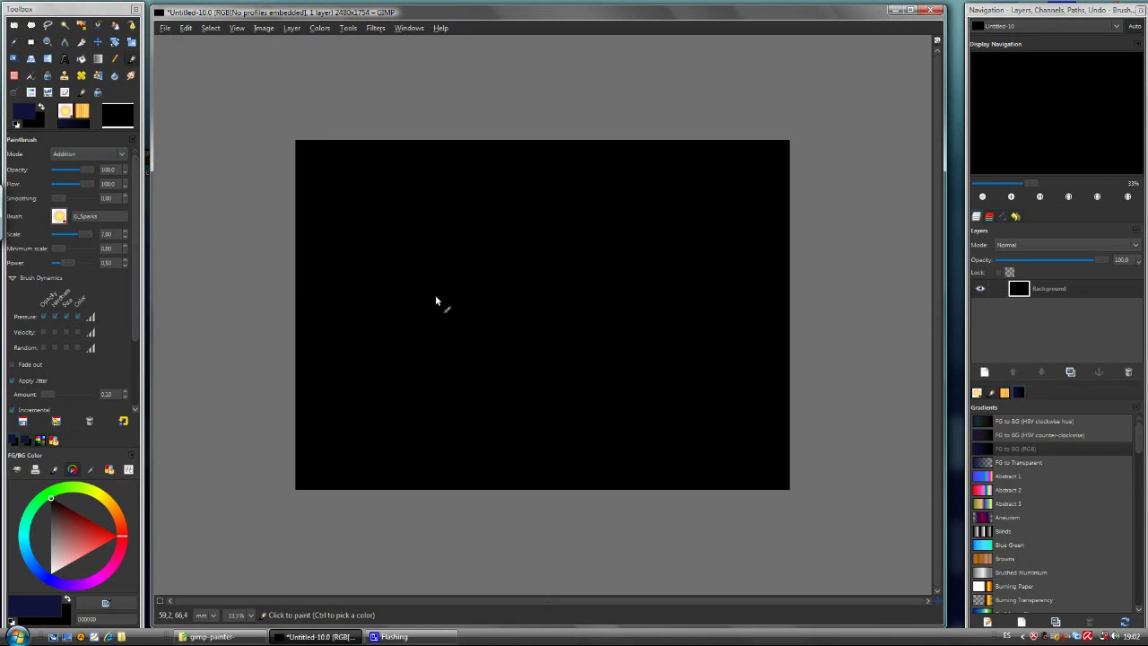
Swap the colours back, then fill the canvas with the navy background colour in a slightly darker shade
{"action": "left_click", "coordinate": [67, 599]}
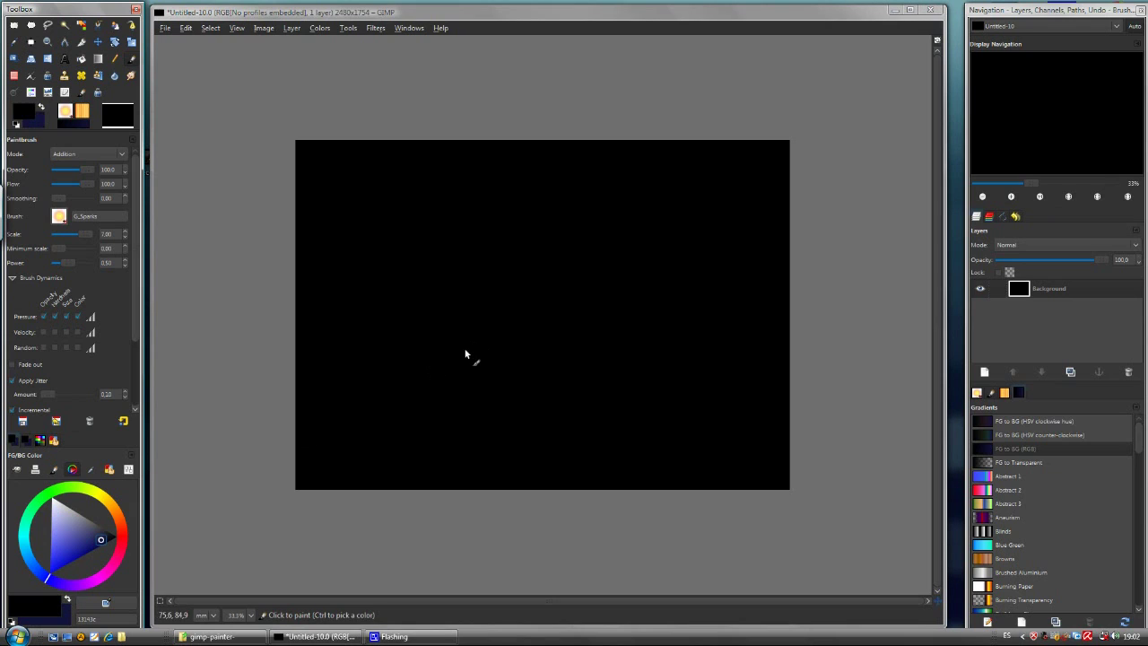
{"action": "key", "text": "ctrl+period"}
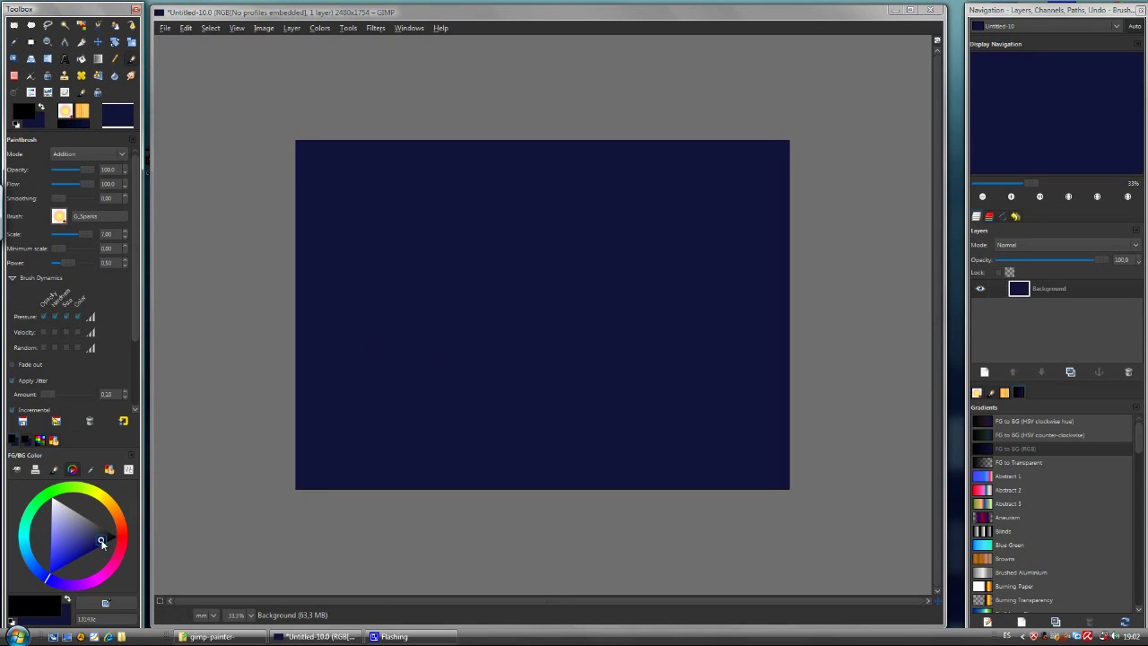
{"action": "left_click_drag", "start_coordinate": [104, 539], "coordinate": [105, 539]}
Load the Nebulae (sparks) preset for the Paintbrush
{"action": "left_click", "coordinate": [56, 420]}
{"action": "left_click", "coordinate": [127, 231]}
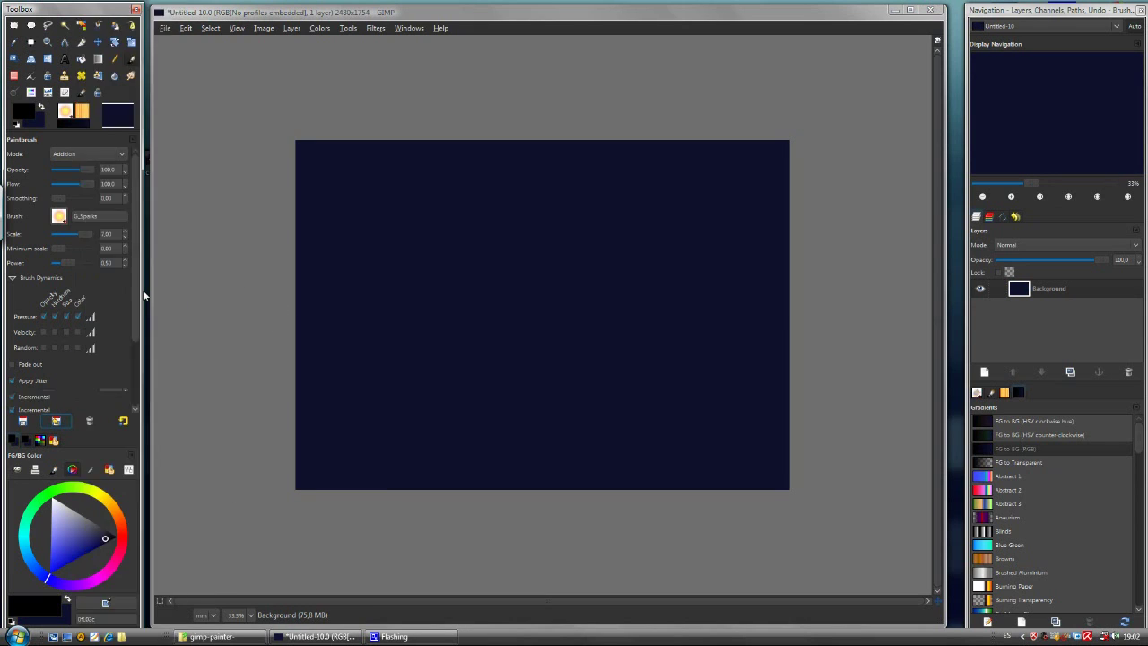
{"action": "left_click", "coordinate": [61, 422]}
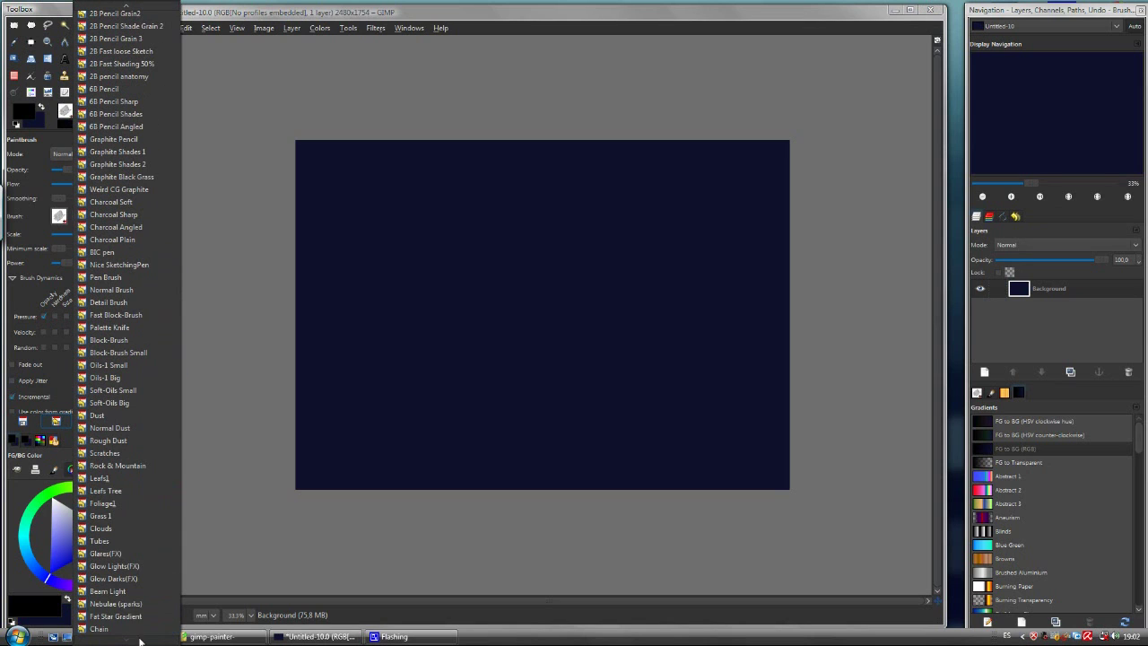
{"action": "left_click", "coordinate": [126, 604]}
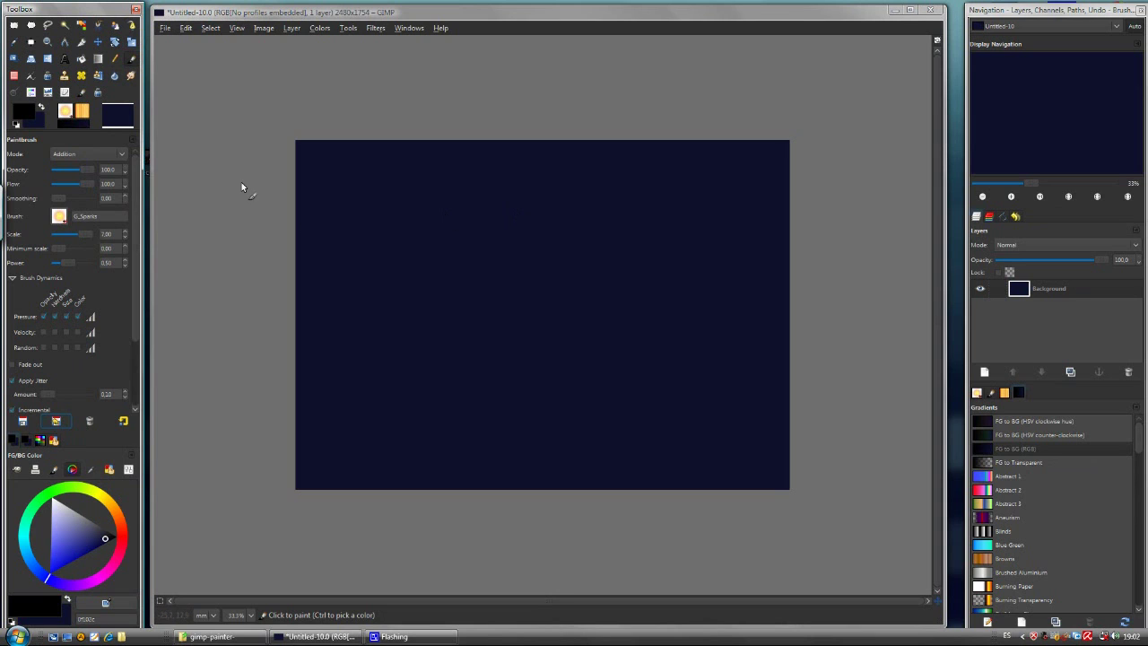
{"action": "left_click", "coordinate": [987, 395]}
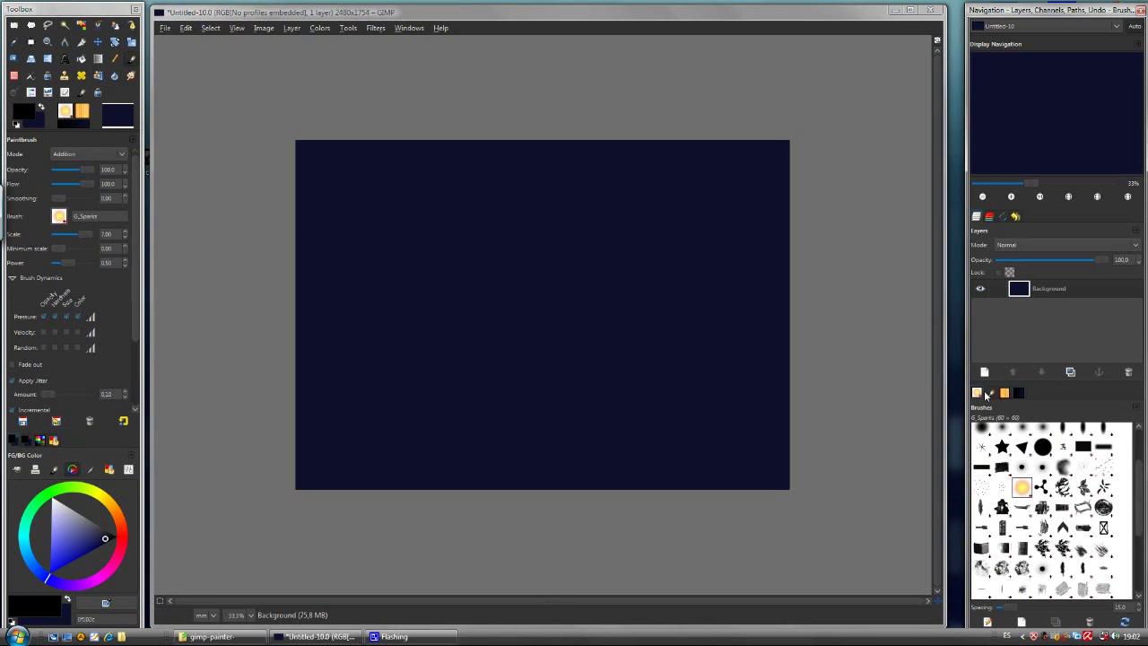
{"action": "left_click", "coordinate": [1005, 395]}
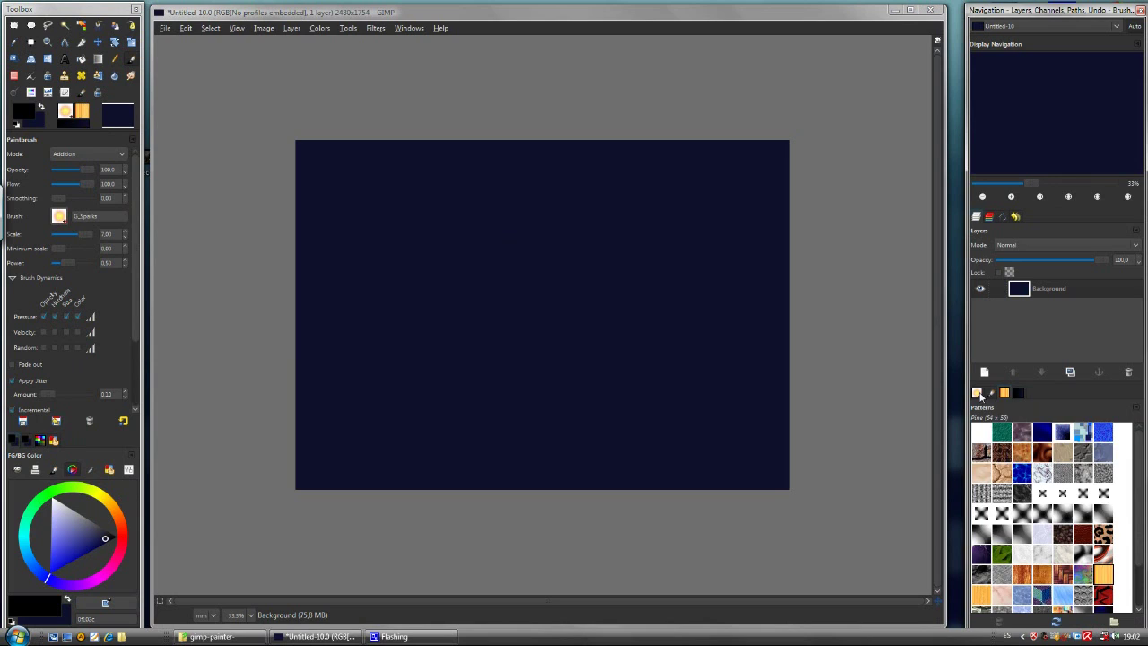
{"action": "left_click", "coordinate": [1017, 395]}
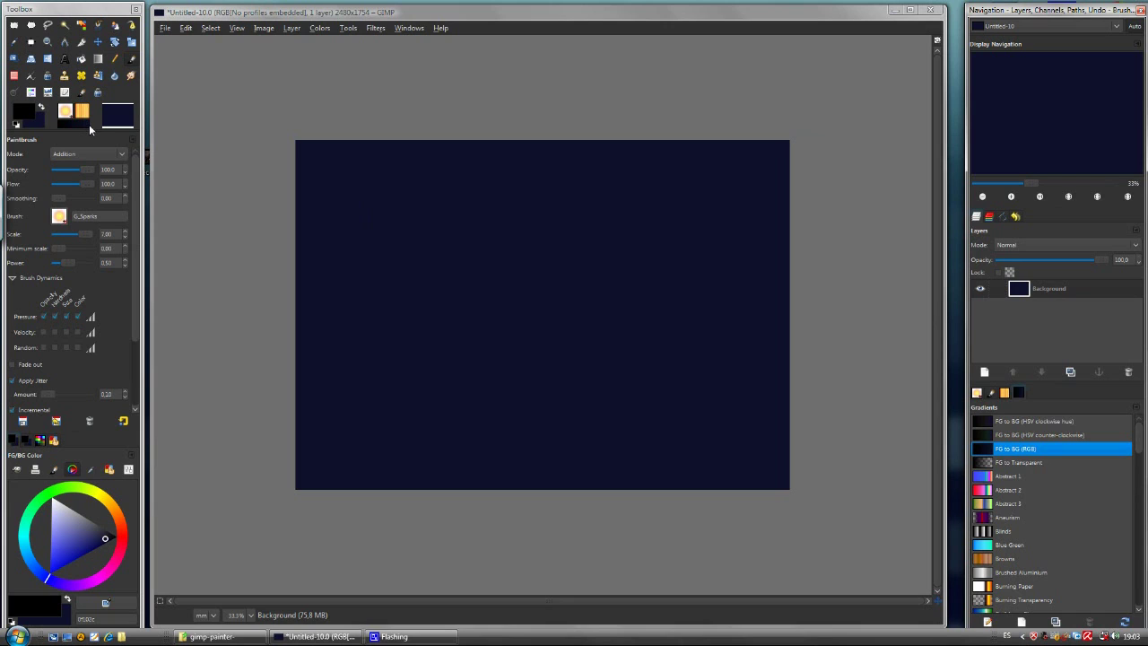
Set the foreground colour to orange and the background colour to dark red for the FG to BG gradient
{"action": "left_click", "coordinate": [87, 526]}
{"action": "mouse_move", "coordinate": [122, 533]}
{"action": "left_mouse_down"}
{"action": "mouse_move", "coordinate": [109, 504]}
{"action": "mouse_move", "coordinate": [94, 523]}
{"action": "mouse_move", "coordinate": [69, 524]}
{"action": "mouse_move", "coordinate": [100, 518]}
{"action": "left_mouse_up"}
{"action": "left_click", "coordinate": [56, 609]}
{"action": "left_click", "coordinate": [114, 507]}
{"action": "left_click_drag", "start_coordinate": [68, 609], "coordinate": [97, 529]}
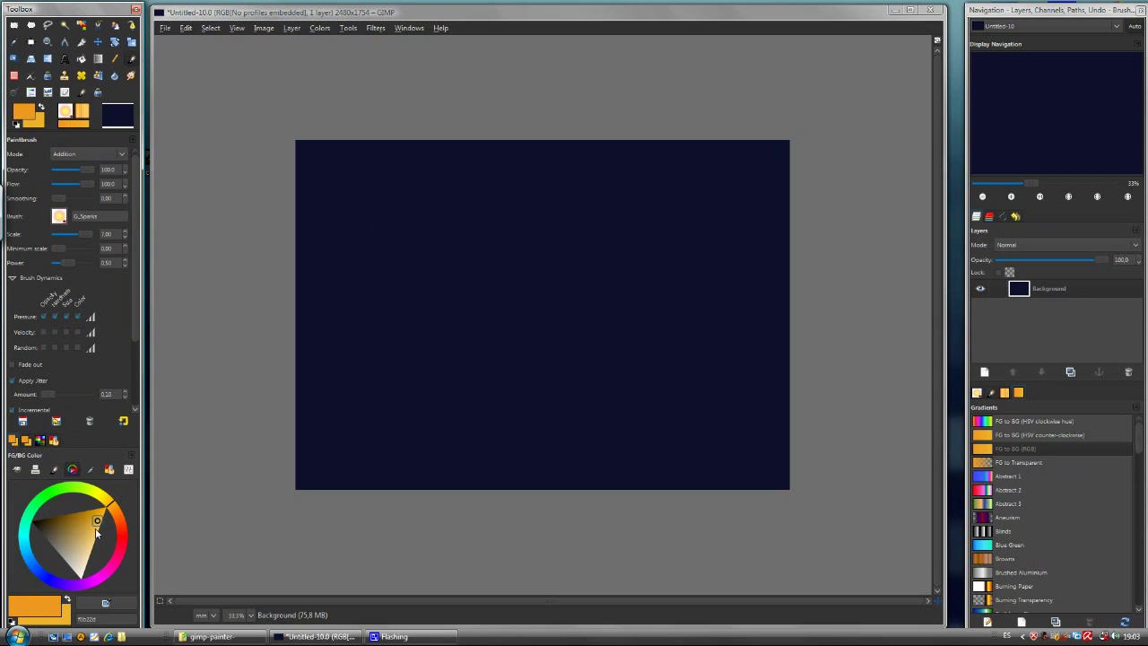
{"action": "left_click", "coordinate": [68, 600]}
{"action": "left_click", "coordinate": [68, 600]}
{"action": "mouse_move", "coordinate": [100, 520]}
{"action": "left_mouse_down"}
{"action": "mouse_move", "coordinate": [75, 520]}
{"action": "mouse_move", "coordinate": [117, 516]}
{"action": "mouse_move", "coordinate": [121, 536]}
{"action": "mouse_move", "coordinate": [72, 515]}
{"action": "left_mouse_up"}
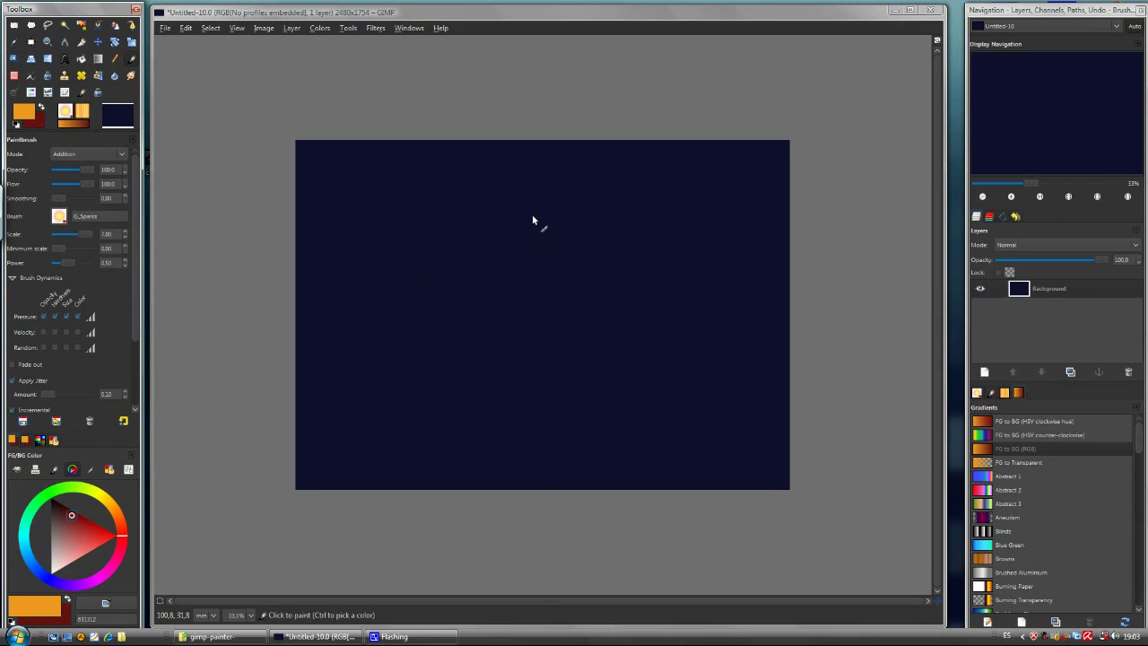
Paint orange and red spark strokes in a cross shape over the middle of the canvas and thicken them above and along the horizontal arm
{"action": "mouse_move", "coordinate": [549, 194]}
{"action": "left_mouse_down"}
{"action": "mouse_move", "coordinate": [552, 426]}
{"action": "mouse_move", "coordinate": [572, 247]}
{"action": "left_mouse_up"}
{"action": "mouse_move", "coordinate": [574, 344]}
{"action": "left_mouse_down"}
{"action": "mouse_move", "coordinate": [586, 317]}
{"action": "mouse_move", "coordinate": [734, 307]}
{"action": "mouse_move", "coordinate": [651, 311]}
{"action": "left_mouse_up"}
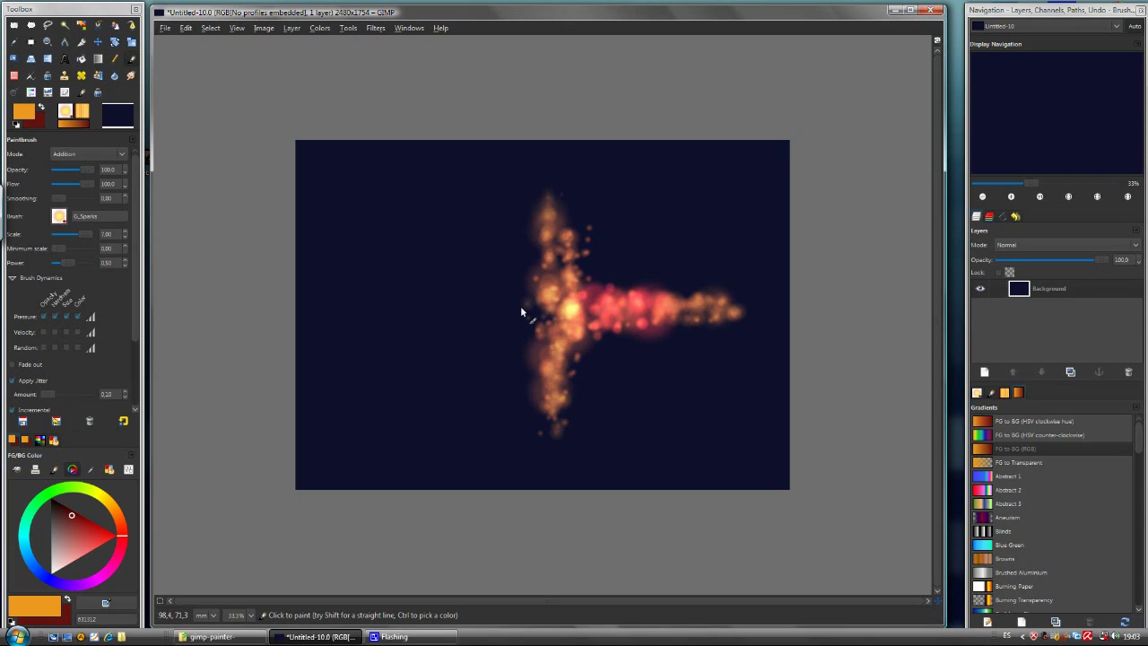
{"action": "mouse_move", "coordinate": [521, 311]}
{"action": "left_mouse_down"}
{"action": "mouse_move", "coordinate": [336, 308]}
{"action": "mouse_move", "coordinate": [541, 320]}
{"action": "left_mouse_up"}
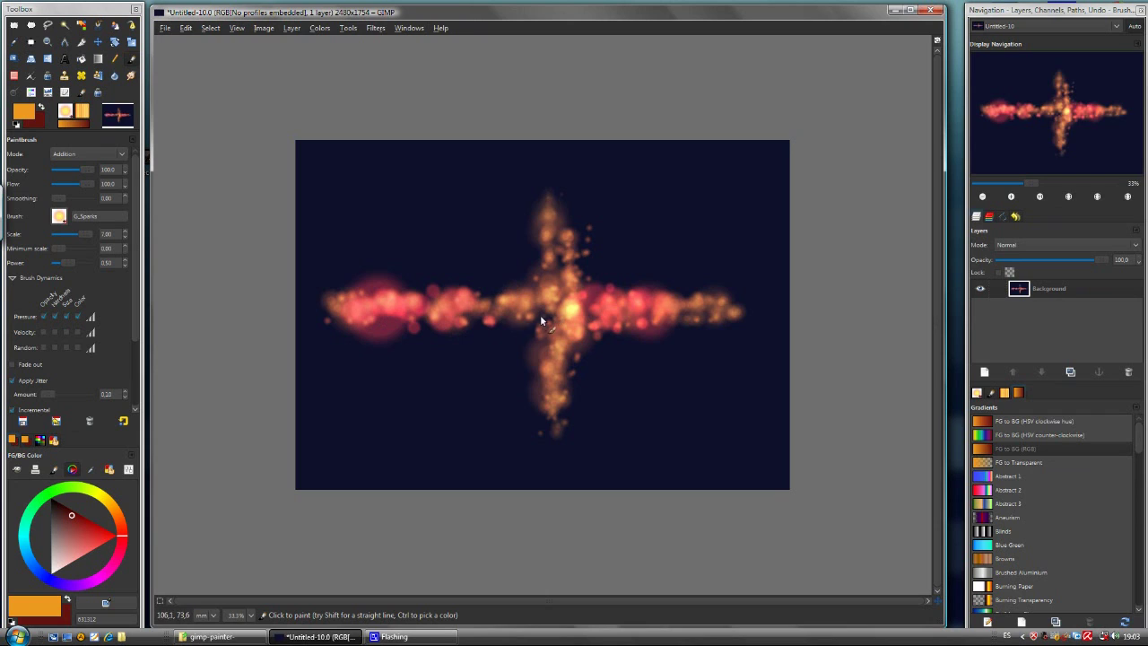
{"action": "mouse_move", "coordinate": [636, 339]}
{"action": "left_mouse_down"}
{"action": "mouse_move", "coordinate": [692, 333]}
{"action": "mouse_move", "coordinate": [697, 300]}
{"action": "mouse_move", "coordinate": [617, 208]}
{"action": "left_mouse_up"}
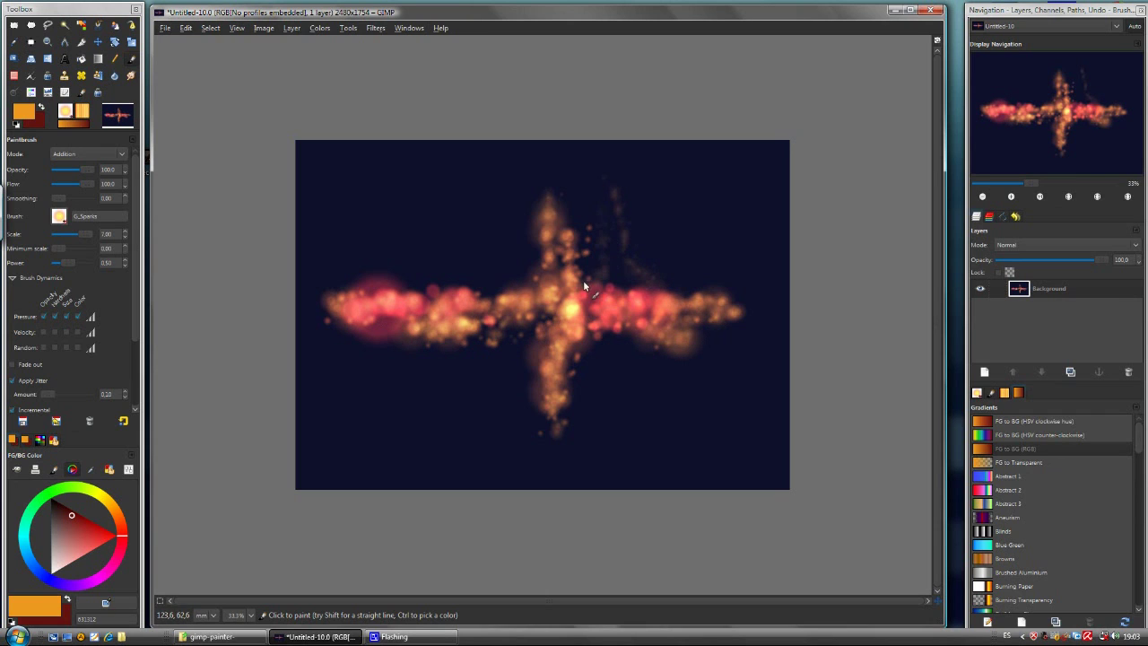
{"action": "left_click_drag", "start_coordinate": [583, 280], "coordinate": [580, 184]}
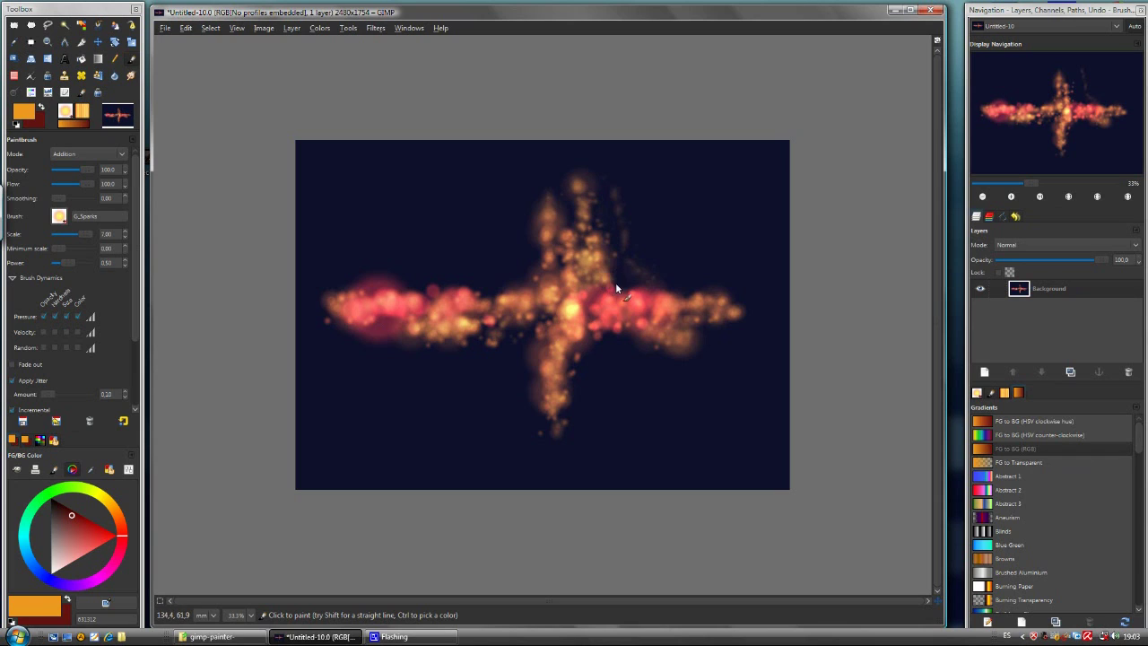
{"action": "left_click_drag", "start_coordinate": [616, 225], "coordinate": [652, 275]}
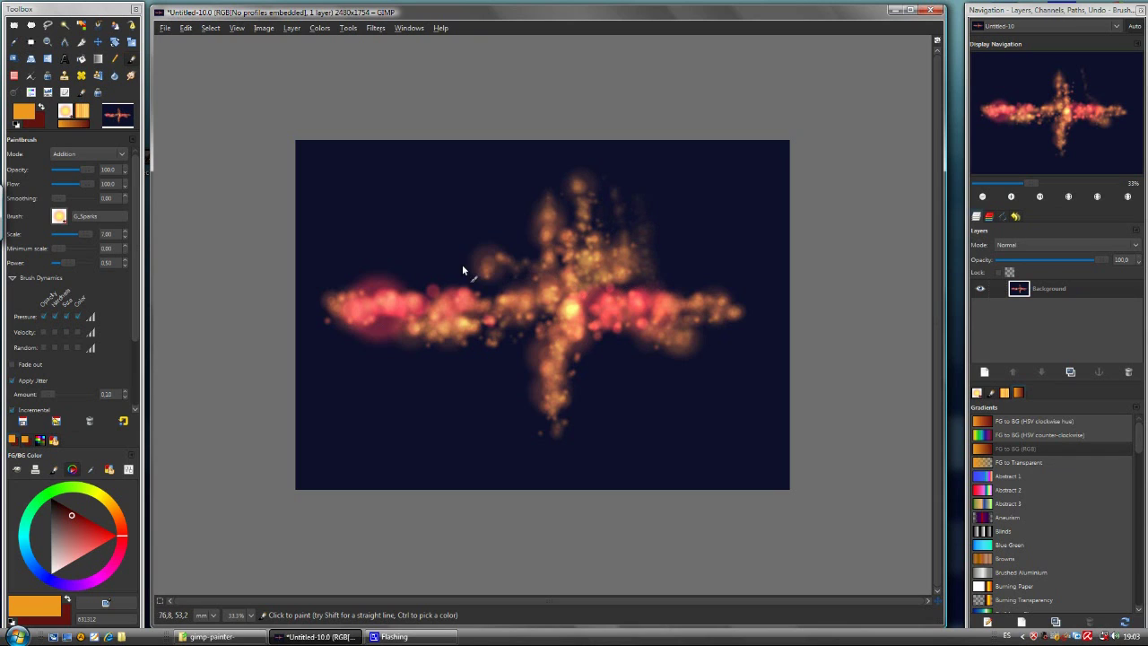
{"action": "left_click_drag", "start_coordinate": [382, 263], "coordinate": [539, 256]}
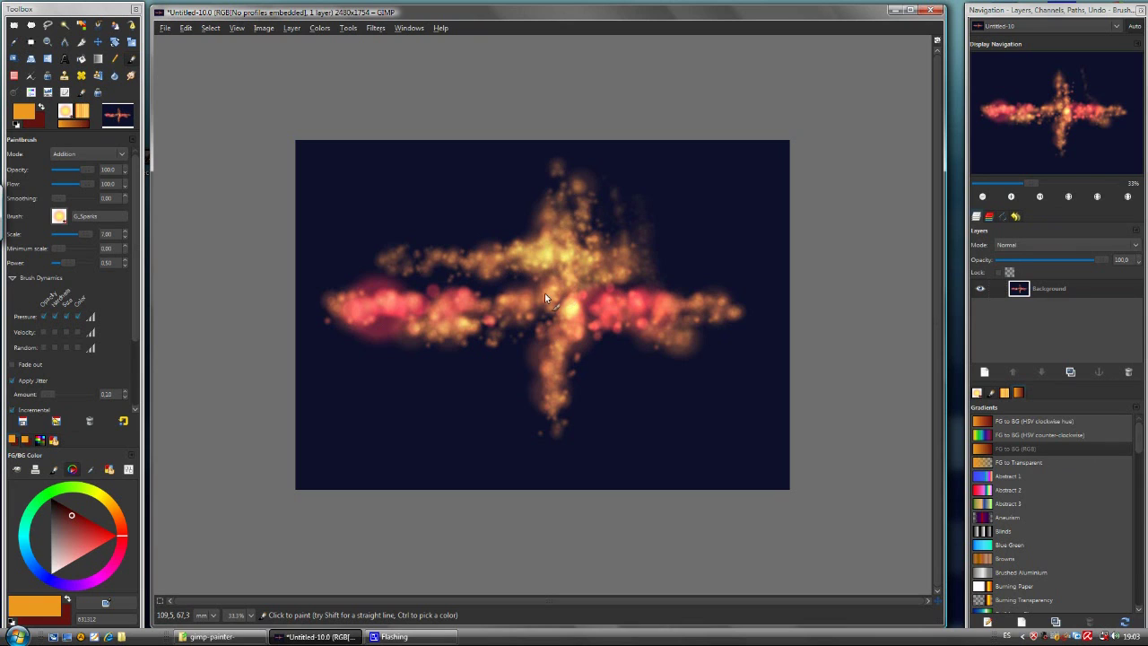
{"action": "mouse_move", "coordinate": [491, 295]}
{"action": "left_mouse_down"}
{"action": "mouse_move", "coordinate": [532, 291]}
{"action": "mouse_move", "coordinate": [504, 298]}
{"action": "mouse_move", "coordinate": [484, 330]}
{"action": "mouse_move", "coordinate": [607, 352]}
{"action": "left_mouse_up"}
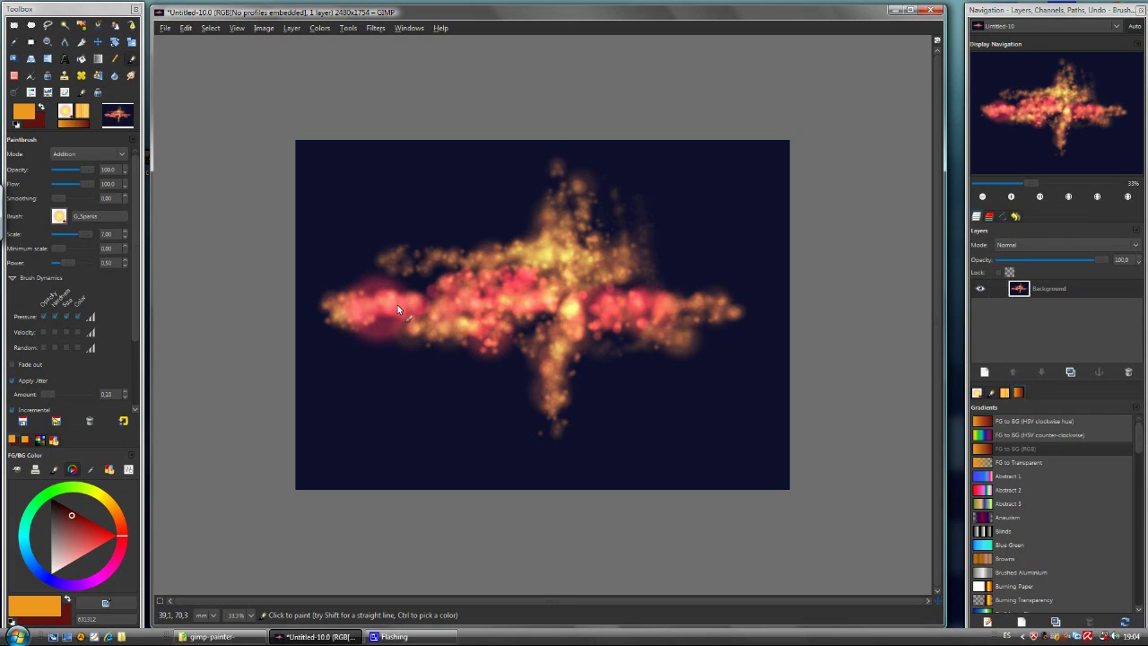
Switch to the Nauseating Headache gradient and paint purple, pink and pale blue sparks along the canvas's lower part and around the upper part of the cross
{"action": "left_click", "coordinate": [990, 518]}
{"action": "left_click_drag", "start_coordinate": [1139, 445], "coordinate": [1137, 552]}
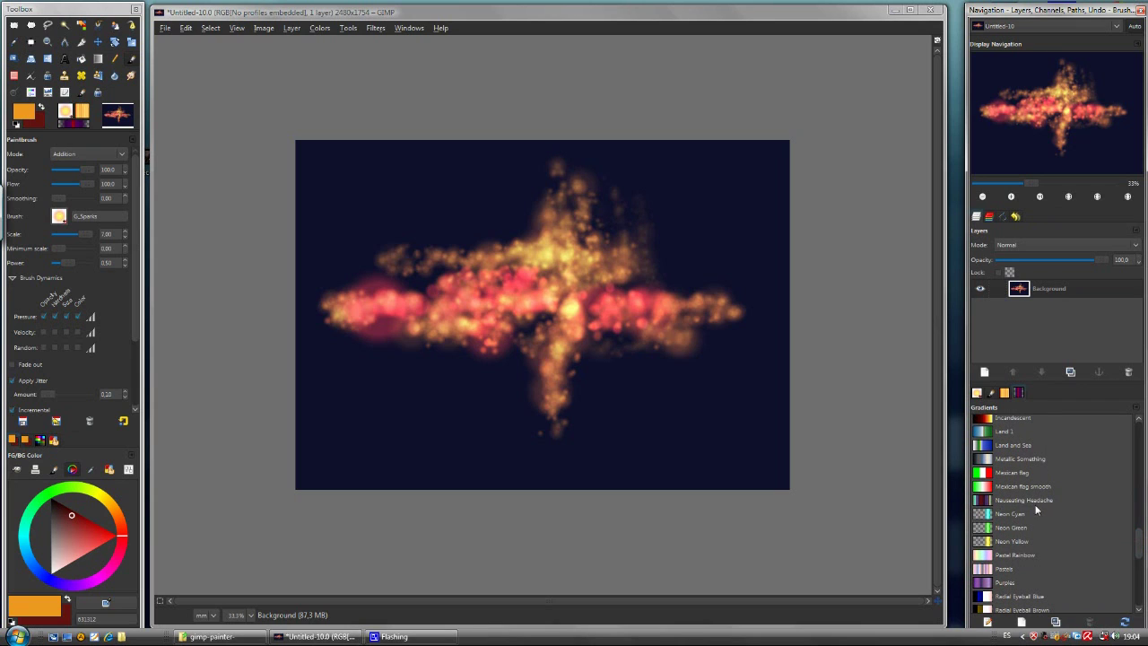
{"action": "left_click", "coordinate": [989, 504]}
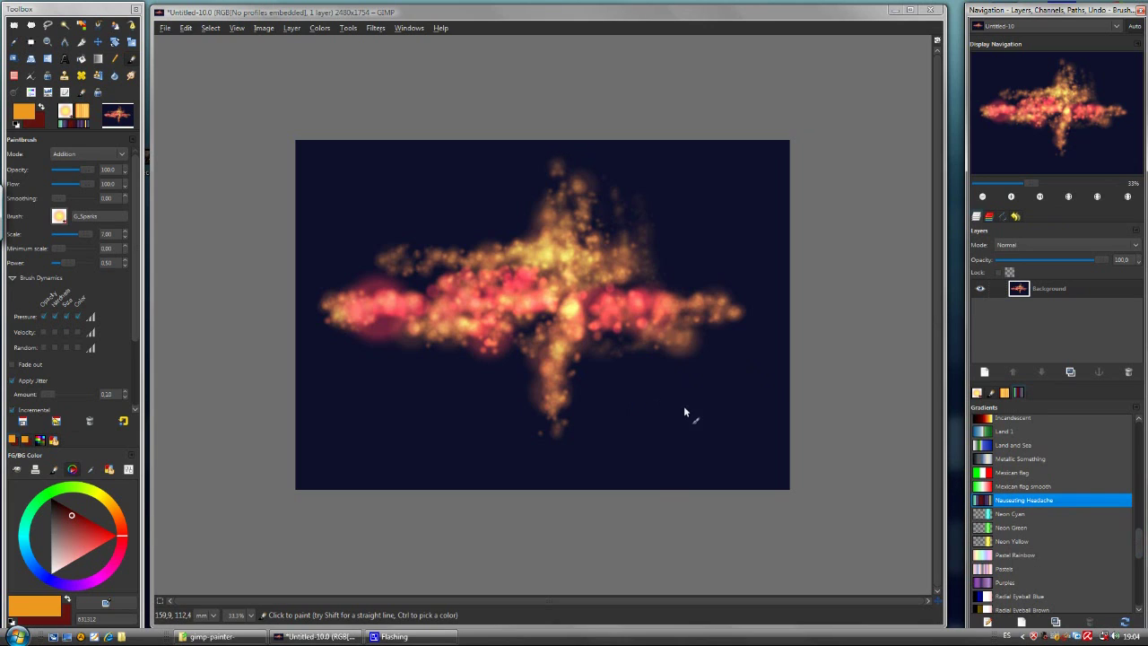
{"action": "mouse_move", "coordinate": [738, 420]}
{"action": "left_mouse_down"}
{"action": "mouse_move", "coordinate": [632, 424]}
{"action": "mouse_move", "coordinate": [763, 427]}
{"action": "mouse_move", "coordinate": [739, 425]}
{"action": "left_mouse_up"}
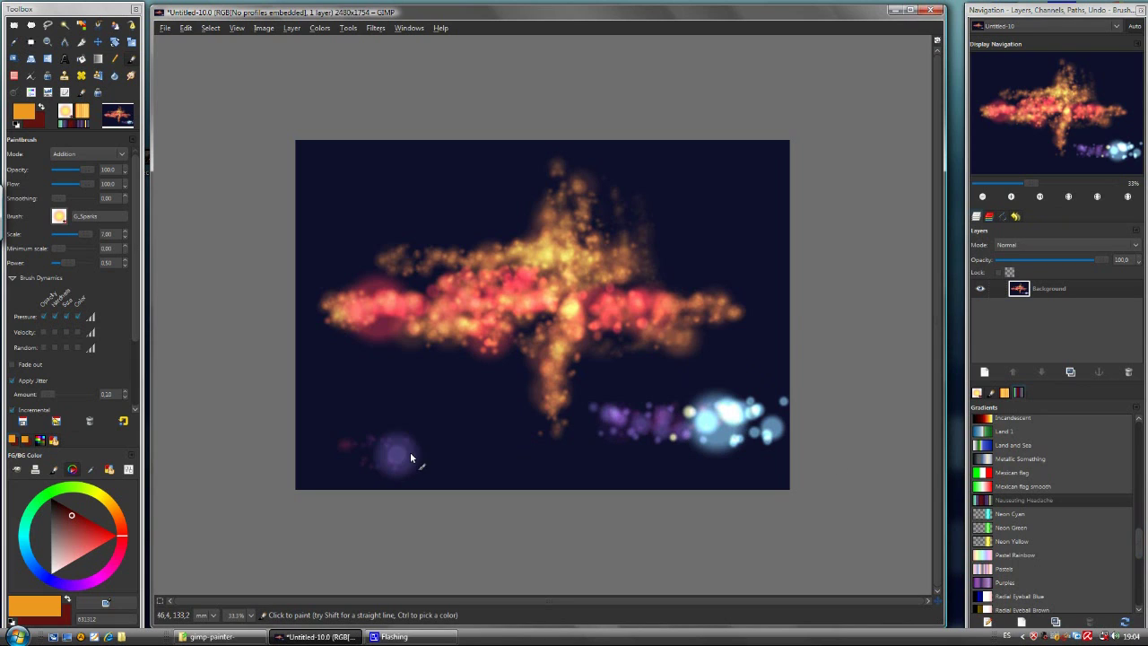
{"action": "mouse_move", "coordinate": [525, 457]}
{"action": "left_mouse_down"}
{"action": "mouse_move", "coordinate": [732, 449]}
{"action": "mouse_move", "coordinate": [623, 426]}
{"action": "left_mouse_up"}
{"action": "mouse_move", "coordinate": [475, 415]}
{"action": "left_mouse_down"}
{"action": "mouse_move", "coordinate": [427, 372]}
{"action": "mouse_move", "coordinate": [364, 403]}
{"action": "mouse_move", "coordinate": [348, 389]}
{"action": "mouse_move", "coordinate": [336, 415]}
{"action": "mouse_move", "coordinate": [382, 400]}
{"action": "mouse_move", "coordinate": [343, 382]}
{"action": "mouse_move", "coordinate": [389, 402]}
{"action": "mouse_move", "coordinate": [448, 404]}
{"action": "mouse_move", "coordinate": [472, 398]}
{"action": "mouse_move", "coordinate": [498, 384]}
{"action": "left_mouse_up"}
{"action": "mouse_move", "coordinate": [568, 388]}
{"action": "left_mouse_down"}
{"action": "mouse_move", "coordinate": [616, 396]}
{"action": "mouse_move", "coordinate": [668, 376]}
{"action": "mouse_move", "coordinate": [687, 394]}
{"action": "mouse_move", "coordinate": [690, 383]}
{"action": "mouse_move", "coordinate": [711, 389]}
{"action": "mouse_move", "coordinate": [758, 341]}
{"action": "mouse_move", "coordinate": [731, 352]}
{"action": "left_mouse_up"}
{"action": "mouse_move", "coordinate": [445, 358]}
{"action": "left_mouse_down"}
{"action": "mouse_move", "coordinate": [399, 348]}
{"action": "mouse_move", "coordinate": [517, 358]}
{"action": "mouse_move", "coordinate": [657, 307]}
{"action": "mouse_move", "coordinate": [728, 216]}
{"action": "mouse_move", "coordinate": [418, 186]}
{"action": "mouse_move", "coordinate": [437, 230]}
{"action": "mouse_move", "coordinate": [478, 205]}
{"action": "mouse_move", "coordinate": [395, 200]}
{"action": "left_mouse_up"}
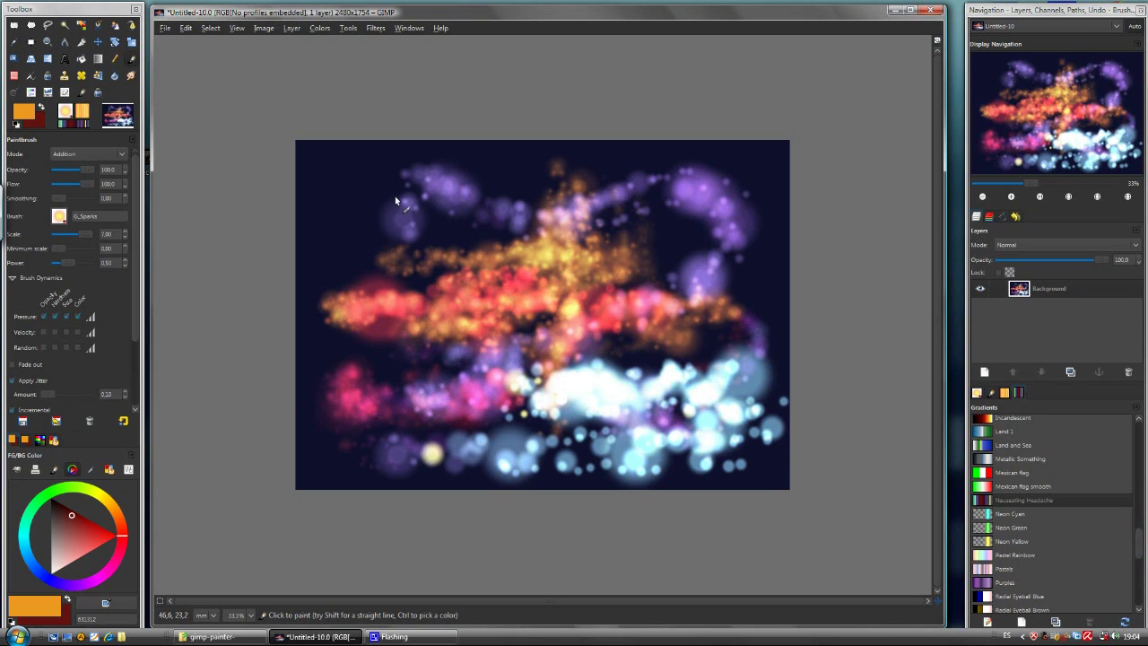
{"action": "left_click", "coordinate": [529, 252]}
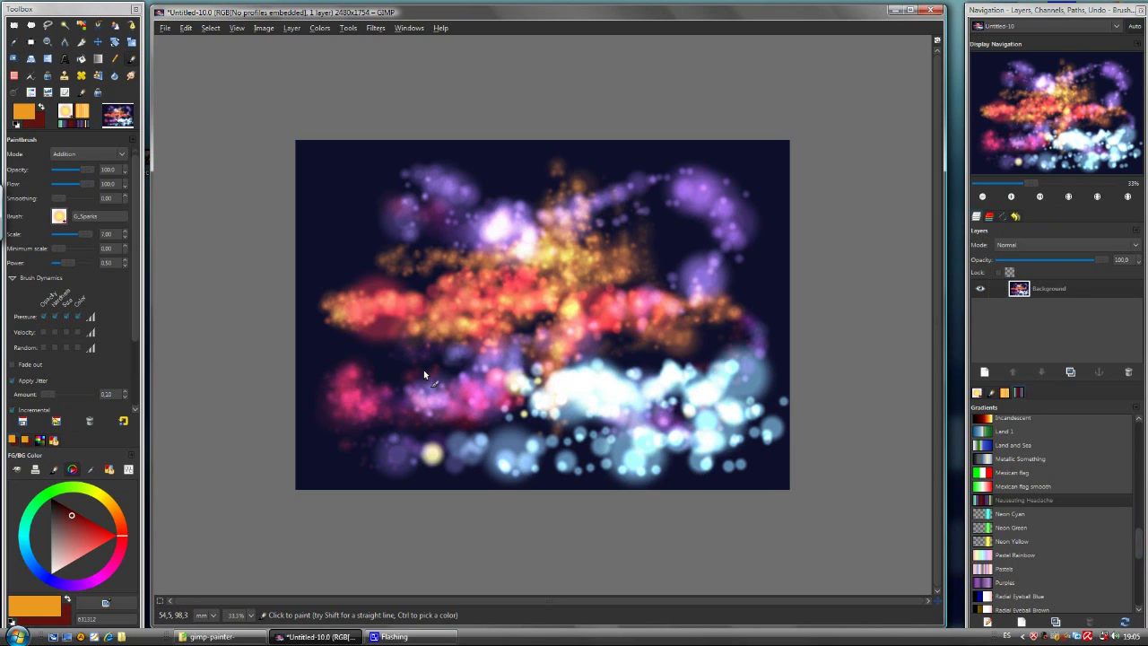
Set the Paintbrush jitter amount to 2.01
{"action": "left_click", "coordinate": [138, 295]}
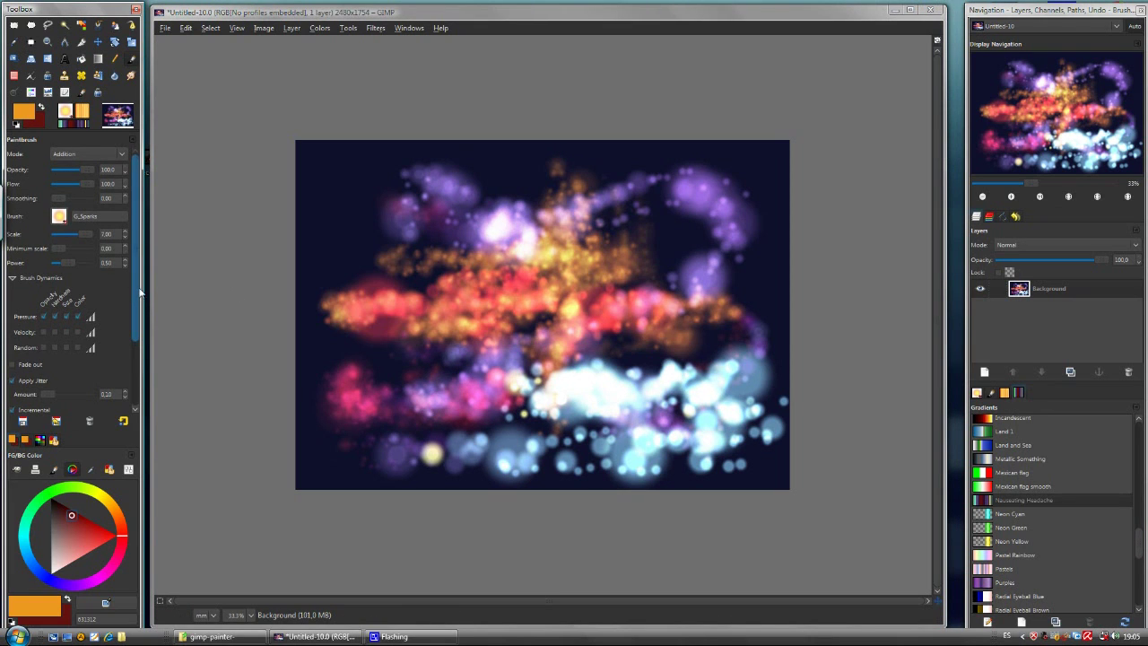
{"action": "left_click_drag", "start_coordinate": [135, 292], "coordinate": [136, 368]}
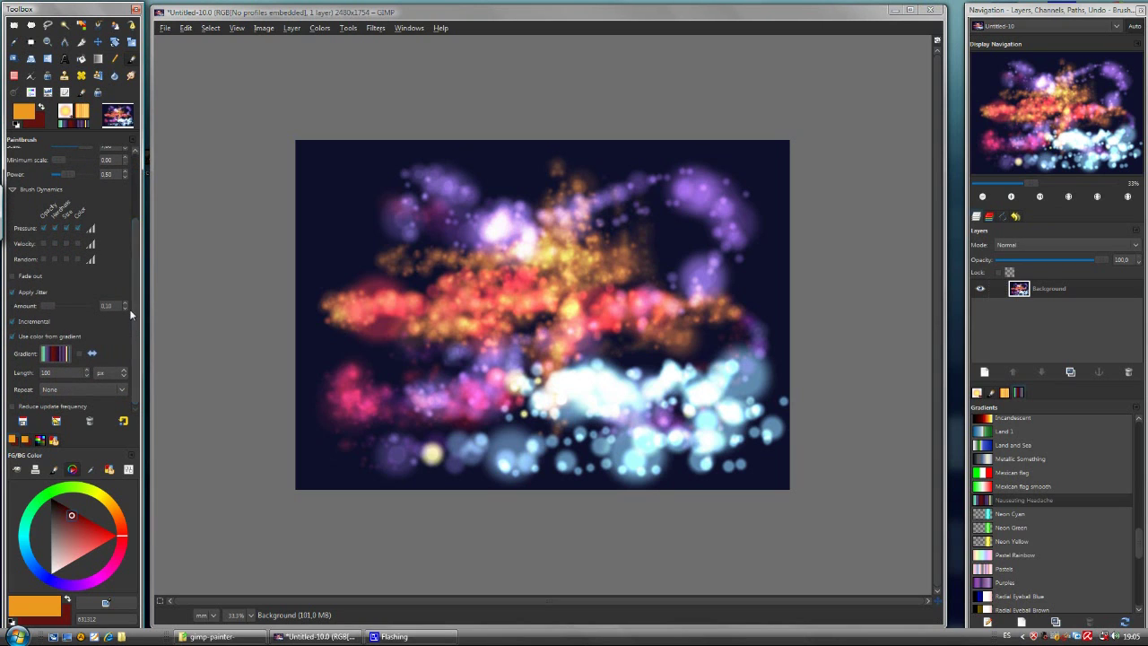
{"action": "left_click_drag", "start_coordinate": [133, 307], "coordinate": [134, 263]}
{"action": "scroll", "coordinate": [111, 314], "scroll_direction": "down", "scroll_amount": 3}
{"action": "mouse_move", "coordinate": [50, 308]}
{"action": "left_mouse_down"}
{"action": "mouse_move", "coordinate": [144, 261]}
{"action": "mouse_move", "coordinate": [83, 233]}
{"action": "left_mouse_up"}
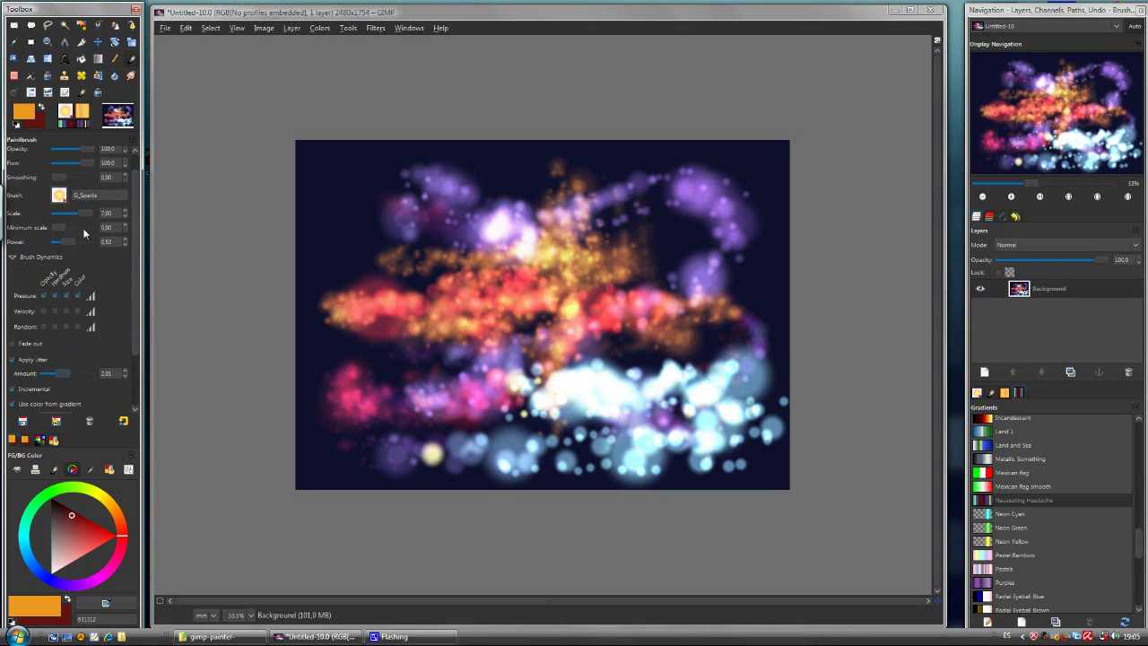
Turn off Apply Jitter and paint a short vertical spark stroke near the canvas's upper-left corner
{"action": "left_click", "coordinate": [12, 359]}
{"action": "left_click", "coordinate": [12, 390]}
{"action": "left_click_drag", "start_coordinate": [331, 173], "coordinate": [338, 250]}
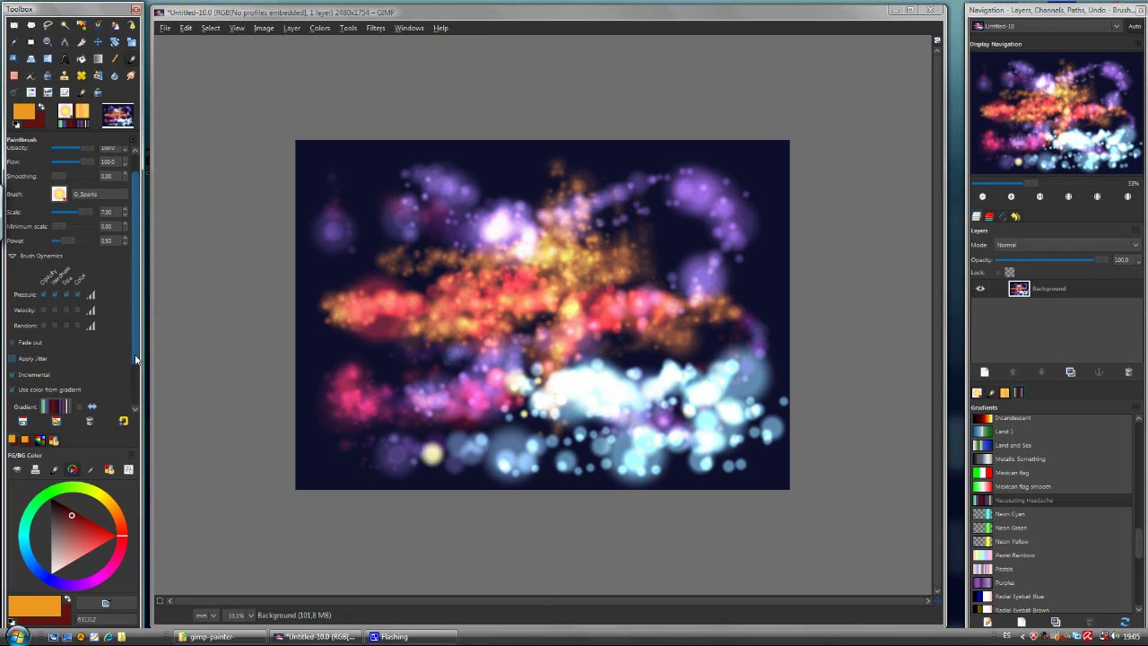
Turn off the brush's pressure control of Size and paint a vertical band of purple sparks along the canvas's left edge
{"action": "scroll", "coordinate": [137, 384], "scroll_direction": "down", "scroll_amount": 2}
{"action": "scroll", "coordinate": [137, 383], "scroll_direction": "down", "scroll_amount": 1}
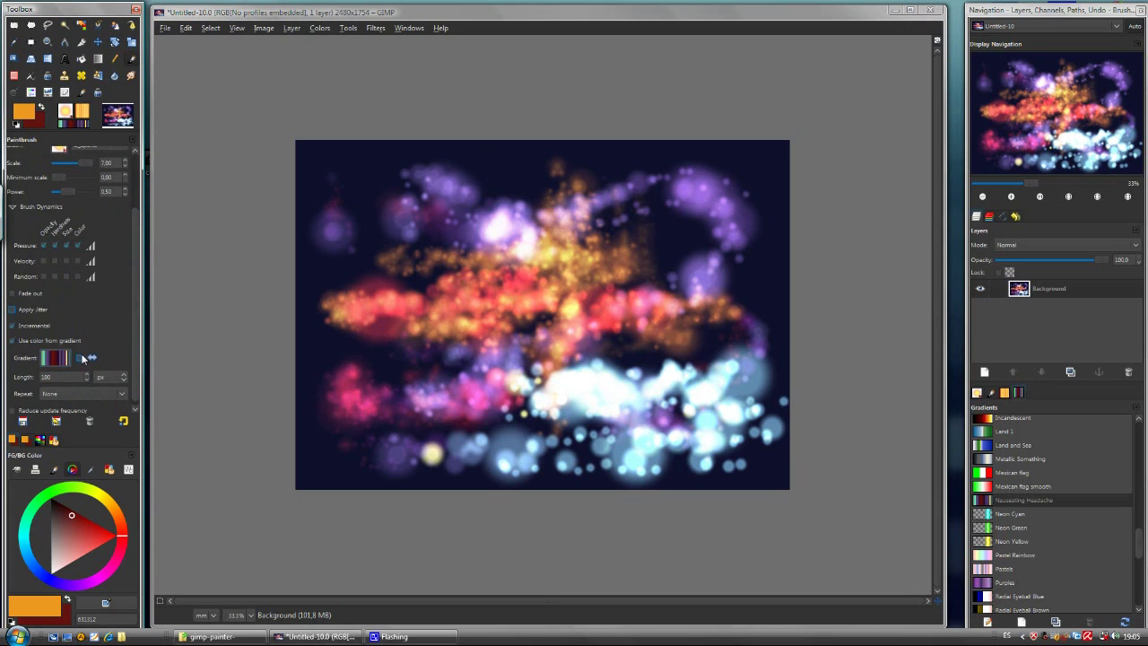
{"action": "left_click_drag", "start_coordinate": [135, 325], "coordinate": [145, 276]}
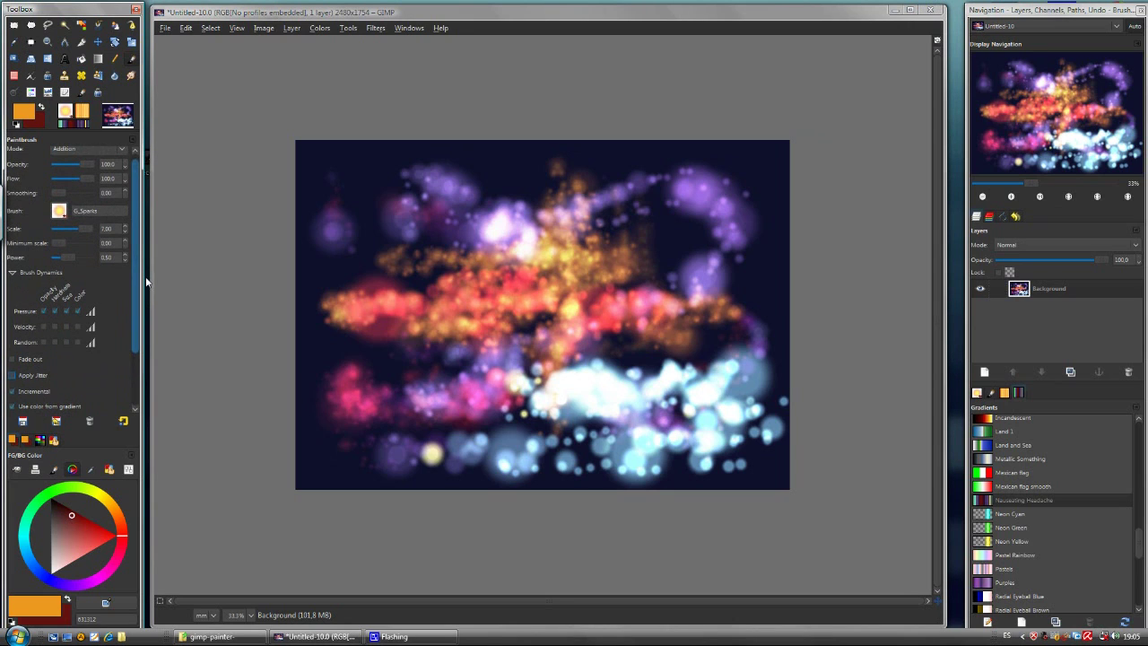
{"action": "left_click", "coordinate": [67, 312]}
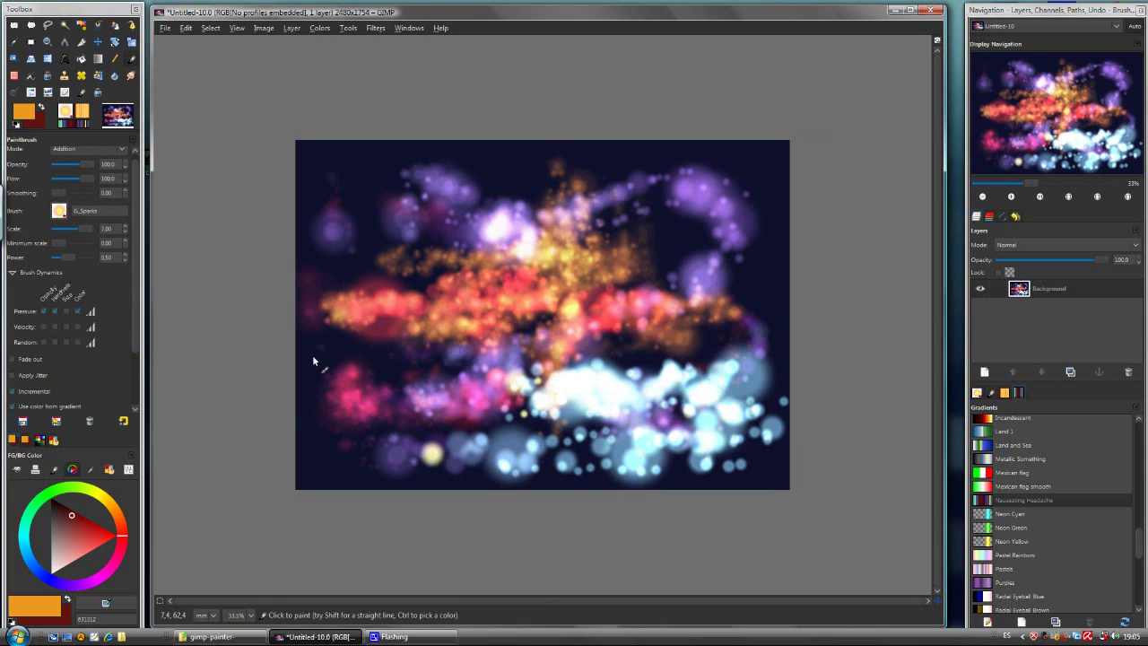
{"action": "mouse_move", "coordinate": [315, 359]}
{"action": "left_mouse_down"}
{"action": "mouse_move", "coordinate": [316, 446]}
{"action": "mouse_move", "coordinate": [323, 276]}
{"action": "left_mouse_up"}
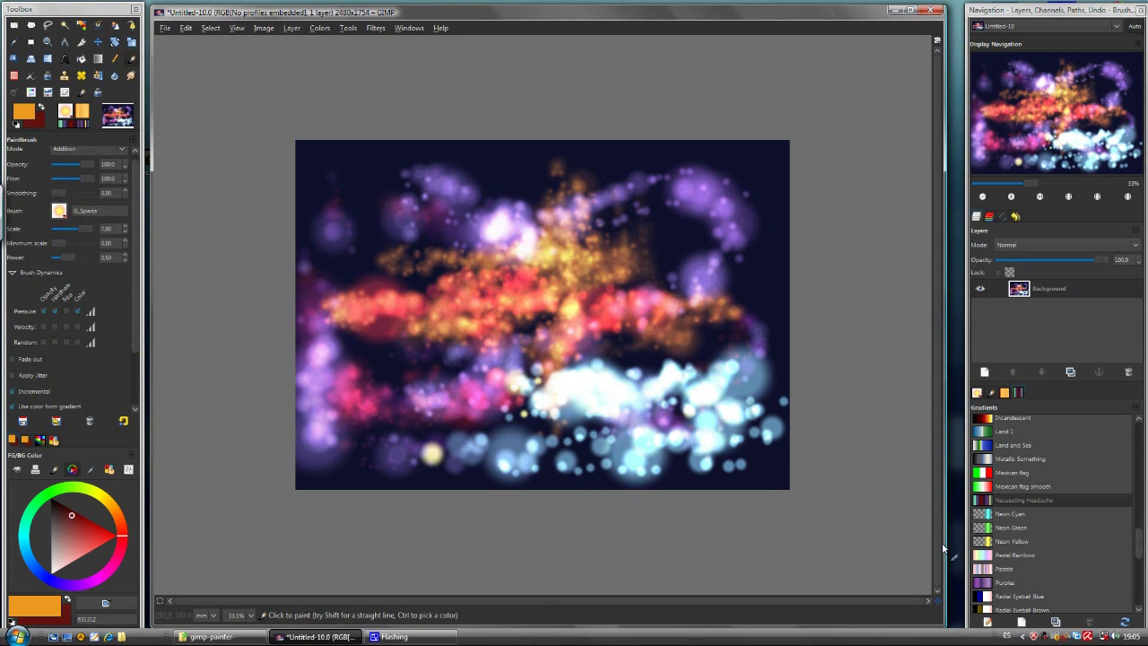
Set the G_Sparks brush spacing to 4.7 and paint a vertical spark stroke down the canvas's right edge
{"action": "left_click", "coordinate": [991, 393]}
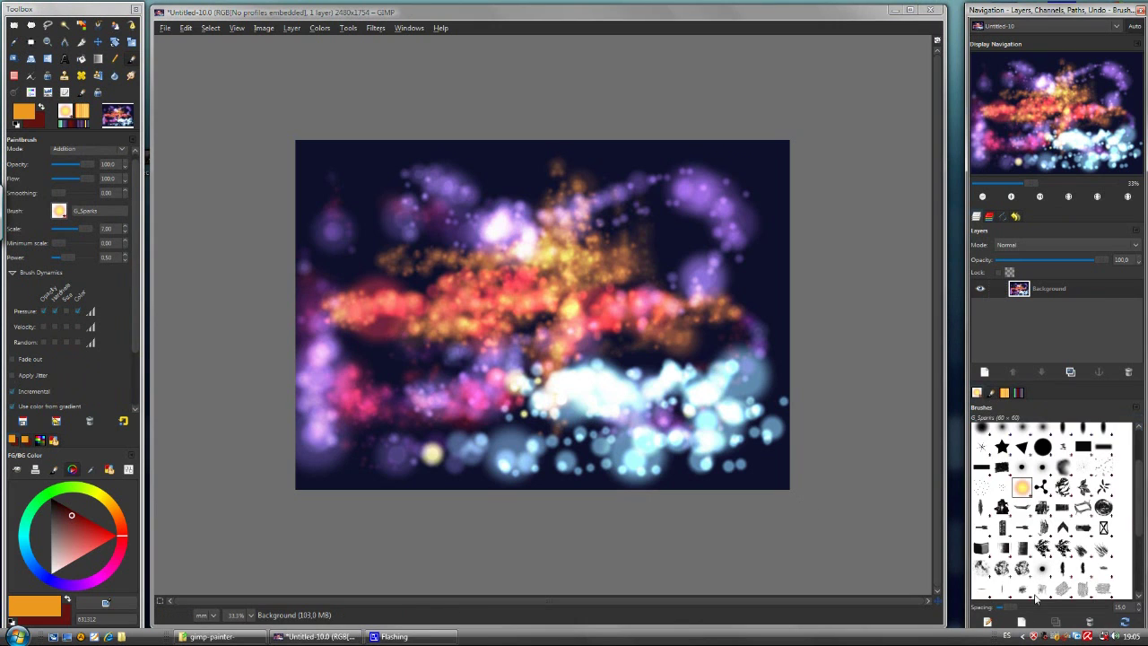
{"action": "left_click_drag", "start_coordinate": [1011, 606], "coordinate": [1006, 607]}
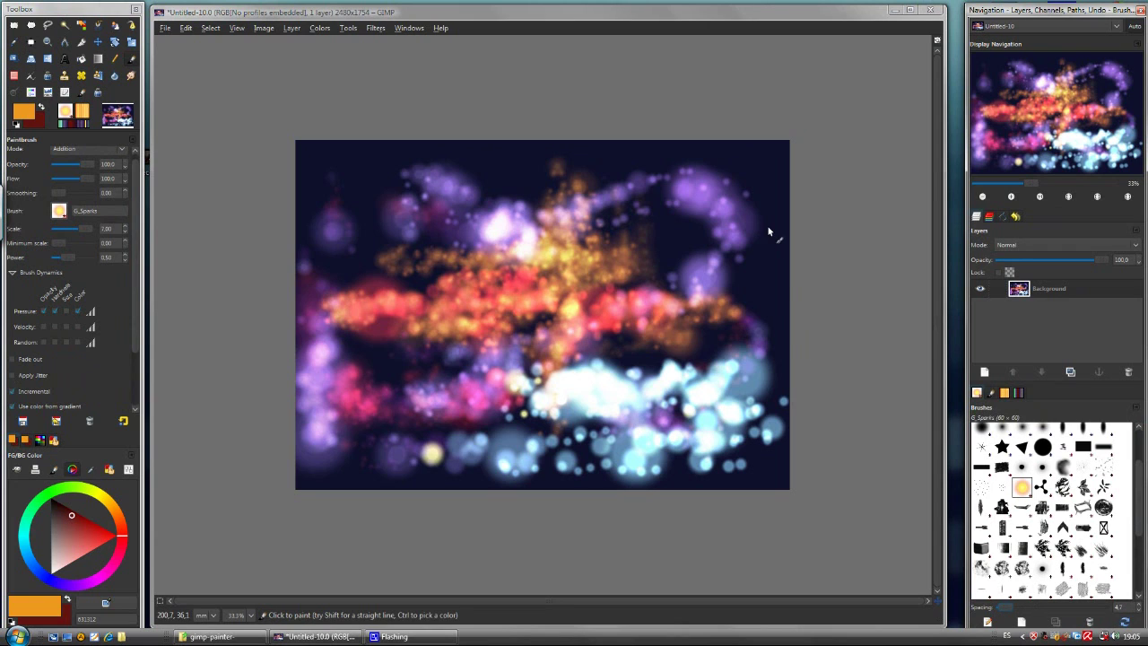
{"action": "left_click_drag", "start_coordinate": [769, 231], "coordinate": [770, 370]}
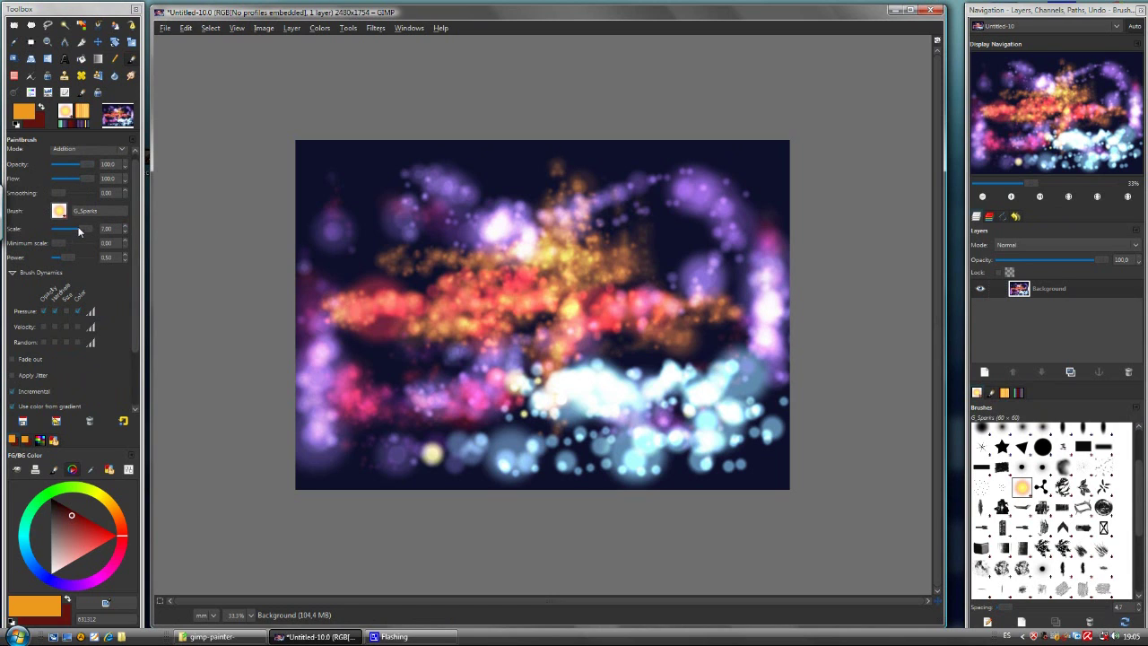
Set the brush scale to 1.54 and paint thin diagonal spark streaks across the left half, plus a curved one toward the centre
{"action": "left_click_drag", "start_coordinate": [84, 229], "coordinate": [78, 230]}
{"action": "left_click_drag", "start_coordinate": [350, 177], "coordinate": [364, 278]}
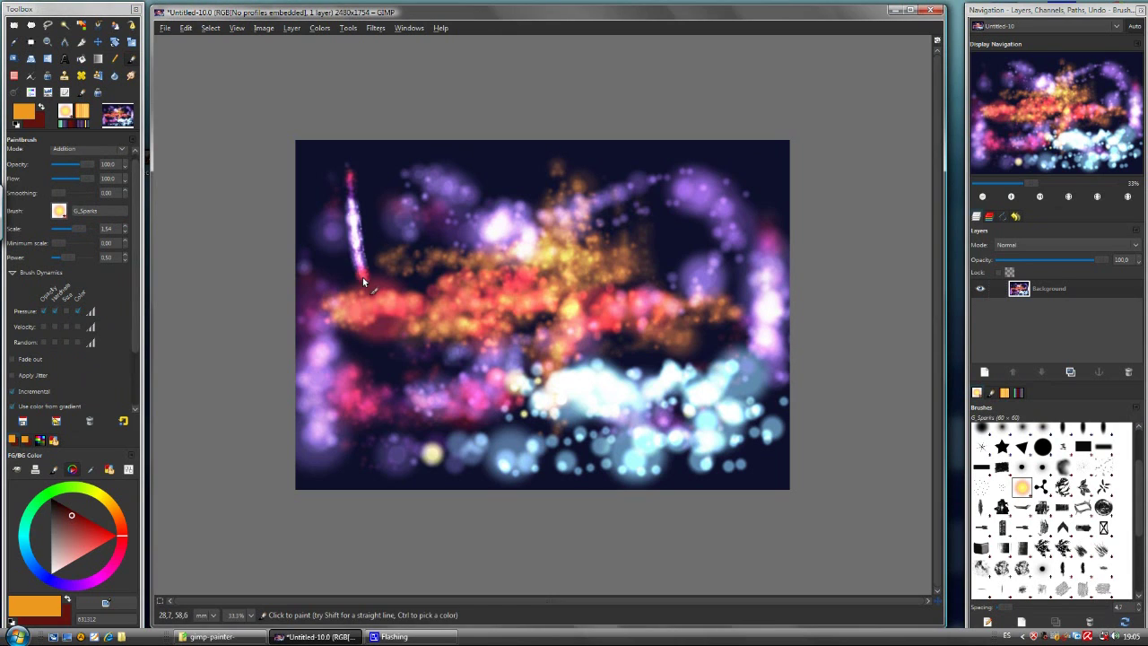
{"action": "left_click_drag", "start_coordinate": [361, 173], "coordinate": [429, 402]}
{"action": "mouse_move", "coordinate": [399, 263]}
{"action": "left_mouse_down"}
{"action": "mouse_move", "coordinate": [438, 380]}
{"action": "mouse_move", "coordinate": [475, 434]}
{"action": "mouse_move", "coordinate": [399, 220]}
{"action": "mouse_move", "coordinate": [504, 443]}
{"action": "left_mouse_up"}
{"action": "mouse_move", "coordinate": [460, 339]}
{"action": "left_mouse_down"}
{"action": "mouse_move", "coordinate": [529, 393]}
{"action": "mouse_move", "coordinate": [664, 353]}
{"action": "left_mouse_up"}
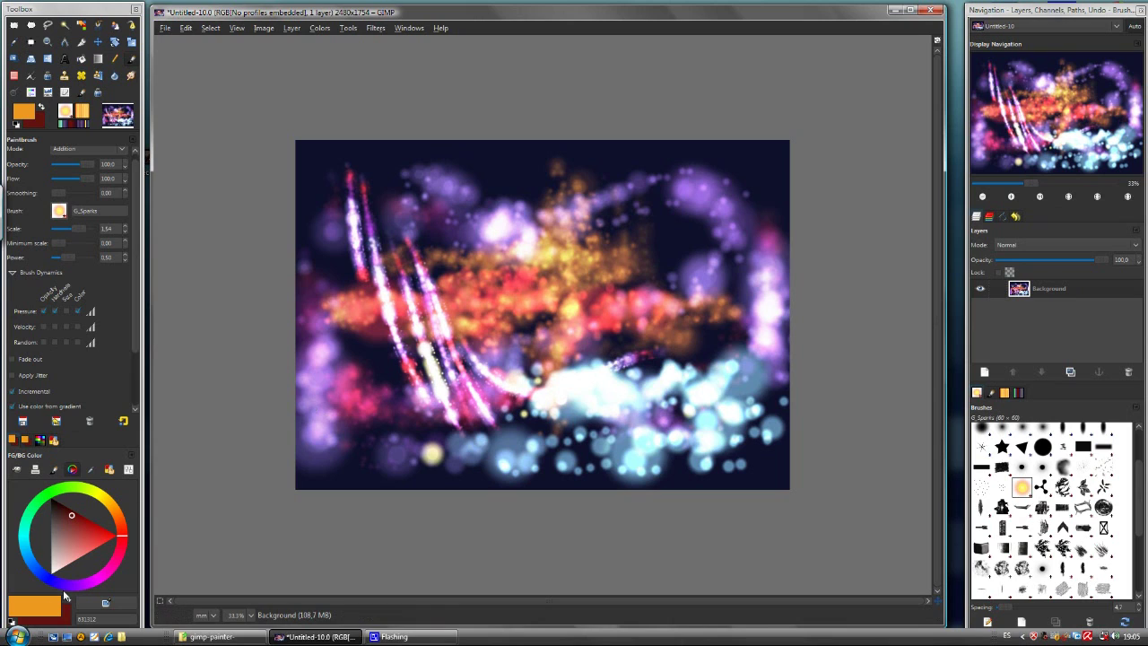
Change the background colour to a dark navy blue and fill the whole canvas with it
{"action": "left_click", "coordinate": [70, 613]}
{"action": "left_click_drag", "start_coordinate": [70, 529], "coordinate": [71, 522]}
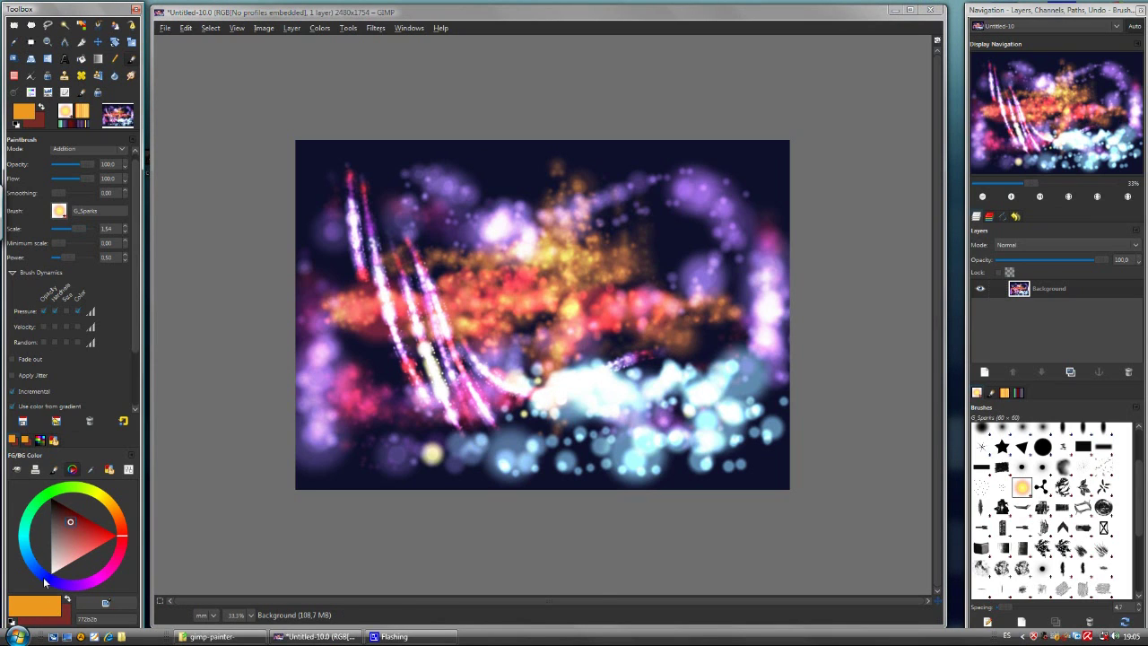
{"action": "left_click", "coordinate": [45, 583]}
{"action": "left_click", "coordinate": [102, 538]}
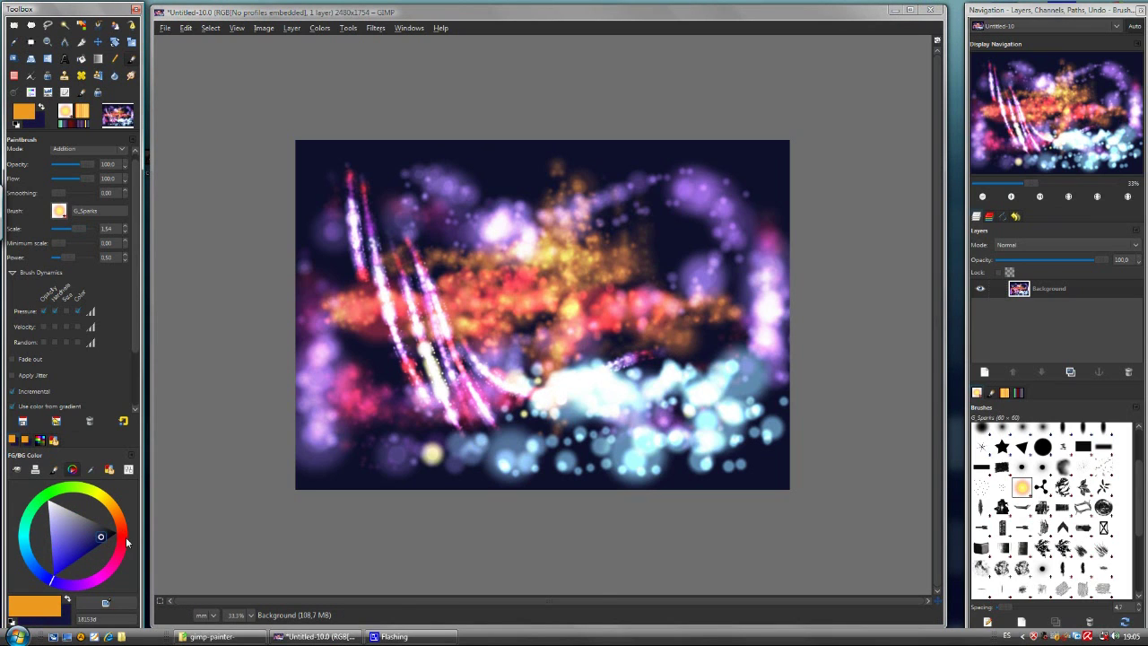
{"action": "key", "text": "ctrl+period"}
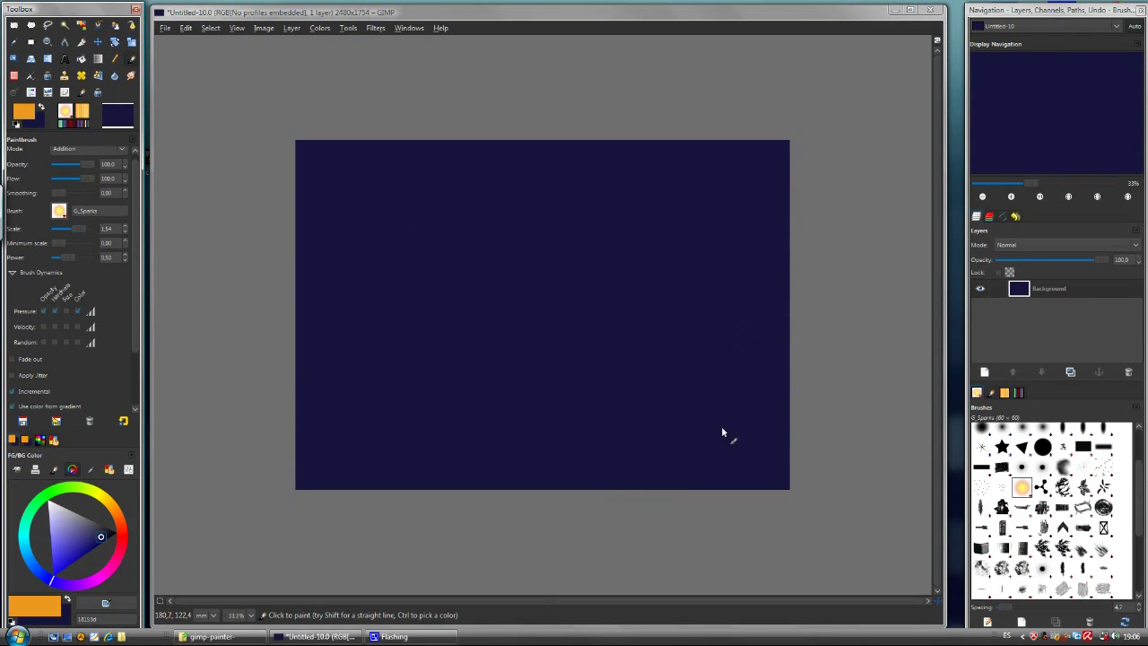
Paint several roughly parallel purple and white spark streaks diagonally across the canvas, with shorter ones below them
{"action": "mouse_move", "coordinate": [716, 421]}
{"action": "left_mouse_down"}
{"action": "mouse_move", "coordinate": [531, 328]}
{"action": "mouse_move", "coordinate": [332, 256]}
{"action": "left_mouse_up"}
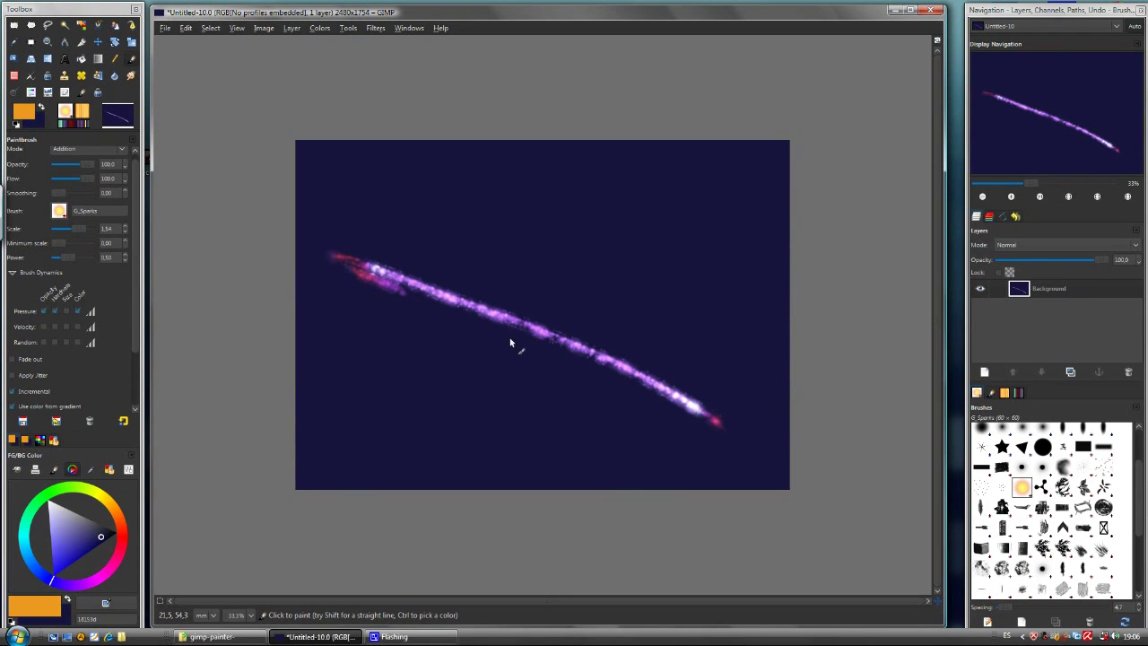
{"action": "mouse_move", "coordinate": [511, 340]}
{"action": "left_mouse_down"}
{"action": "mouse_move", "coordinate": [744, 473]}
{"action": "mouse_move", "coordinate": [414, 313]}
{"action": "left_mouse_up"}
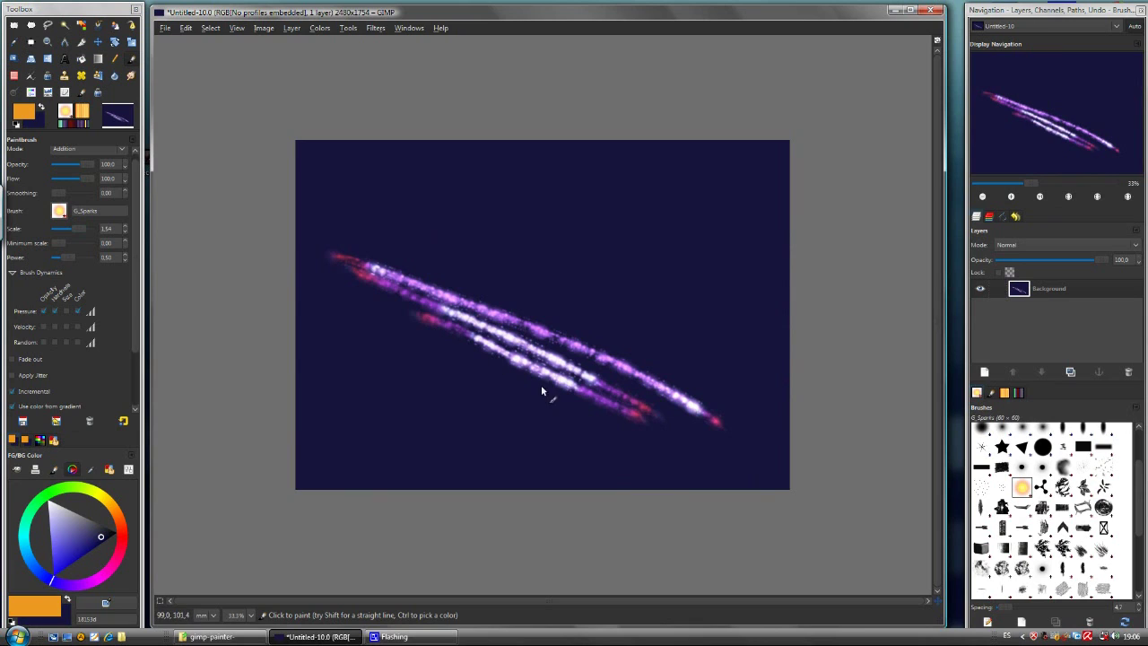
{"action": "left_click_drag", "start_coordinate": [541, 386], "coordinate": [370, 308]}
{"action": "mouse_move", "coordinate": [489, 375]}
{"action": "left_mouse_down"}
{"action": "mouse_move", "coordinate": [408, 344]}
{"action": "mouse_move", "coordinate": [493, 389]}
{"action": "mouse_move", "coordinate": [424, 362]}
{"action": "mouse_move", "coordinate": [436, 377]}
{"action": "mouse_move", "coordinate": [422, 374]}
{"action": "mouse_move", "coordinate": [474, 410]}
{"action": "left_mouse_up"}
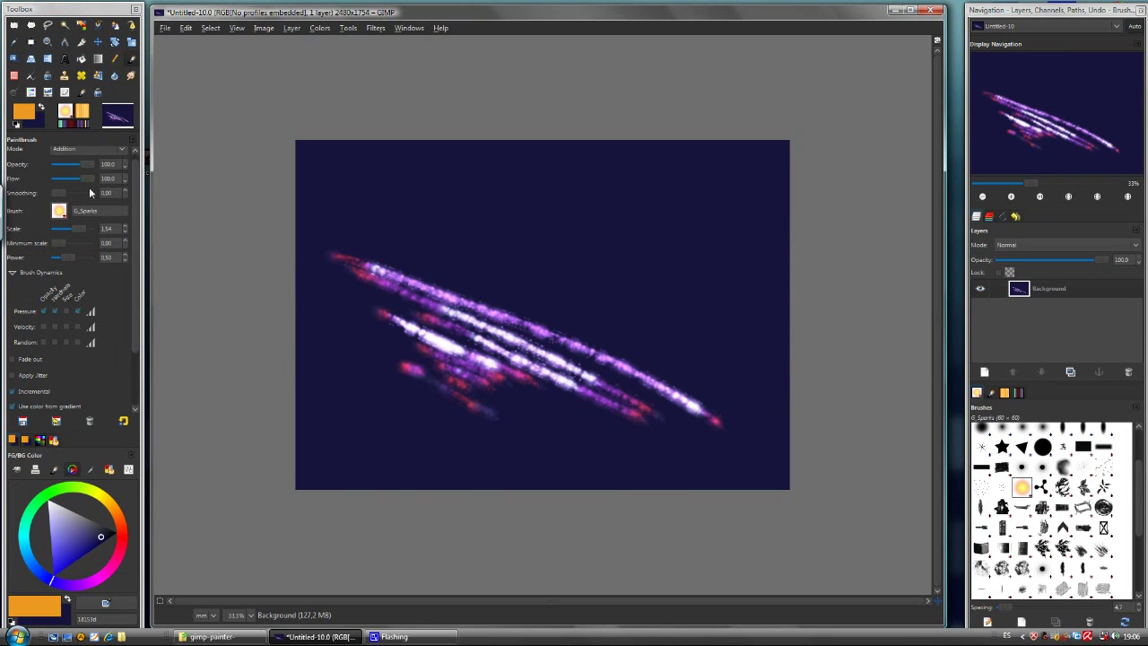
{"action": "left_click_drag", "start_coordinate": [133, 352], "coordinate": [135, 350]}
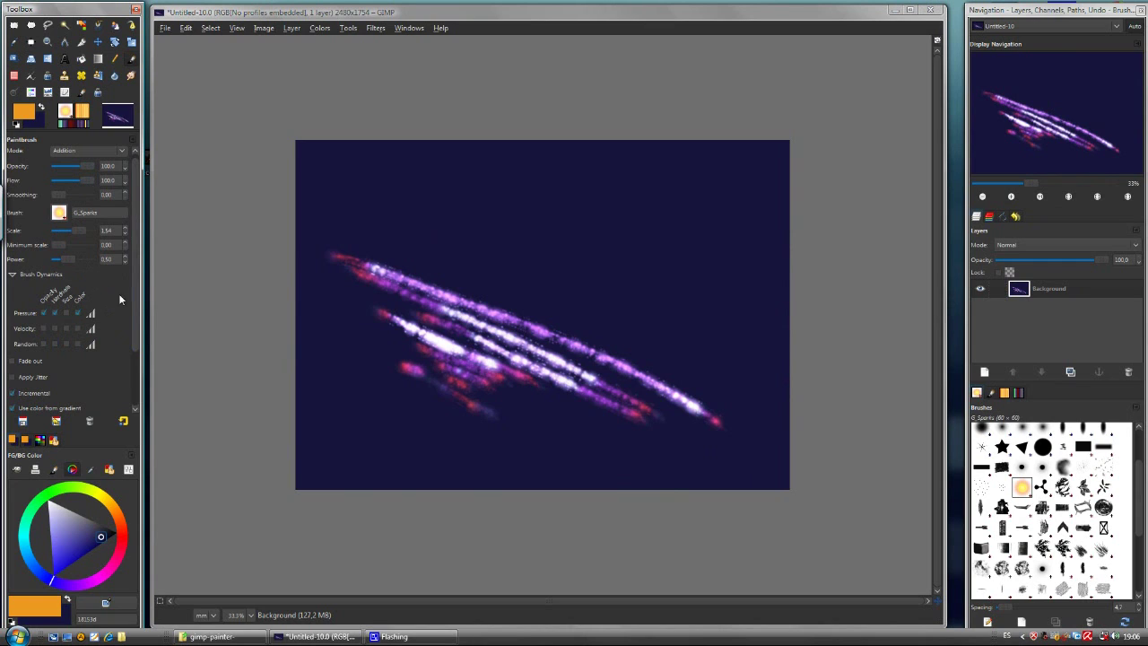
{"action": "scroll", "coordinate": [90, 362], "scroll_direction": "down", "scroll_amount": 3}
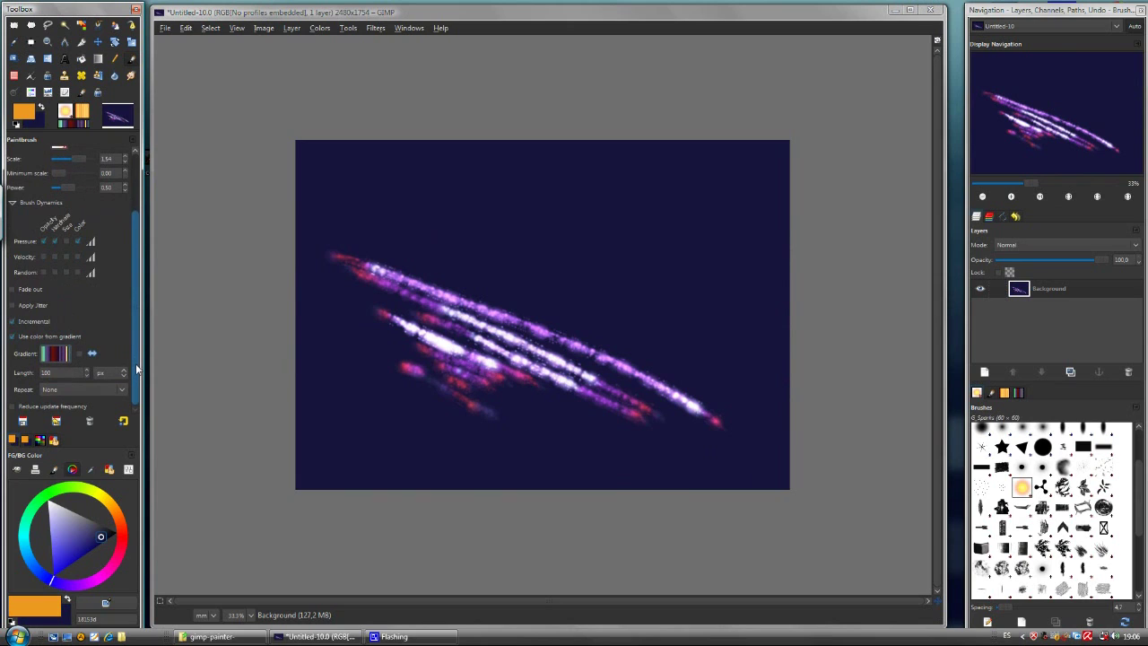
{"action": "scroll", "coordinate": [137, 370], "scroll_direction": "up", "scroll_amount": 3}
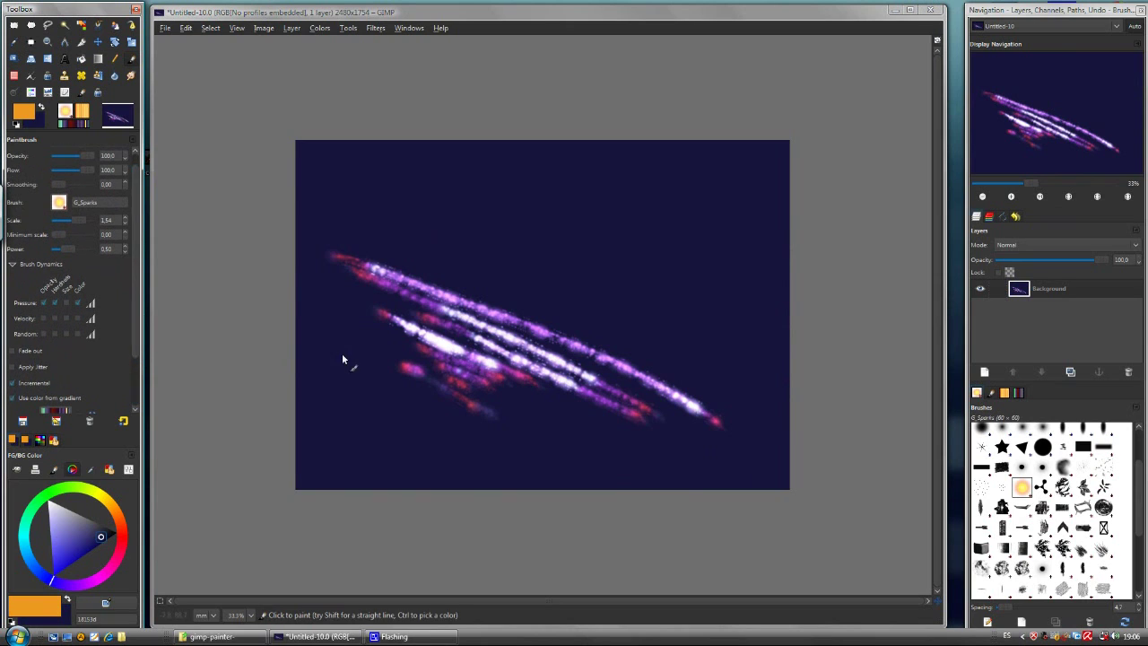
Paint a small squiggle beside the short streaks and a smiley face with two eyes, a curved mouth and a chin line above them
{"action": "left_click_drag", "start_coordinate": [386, 366], "coordinate": [392, 402]}
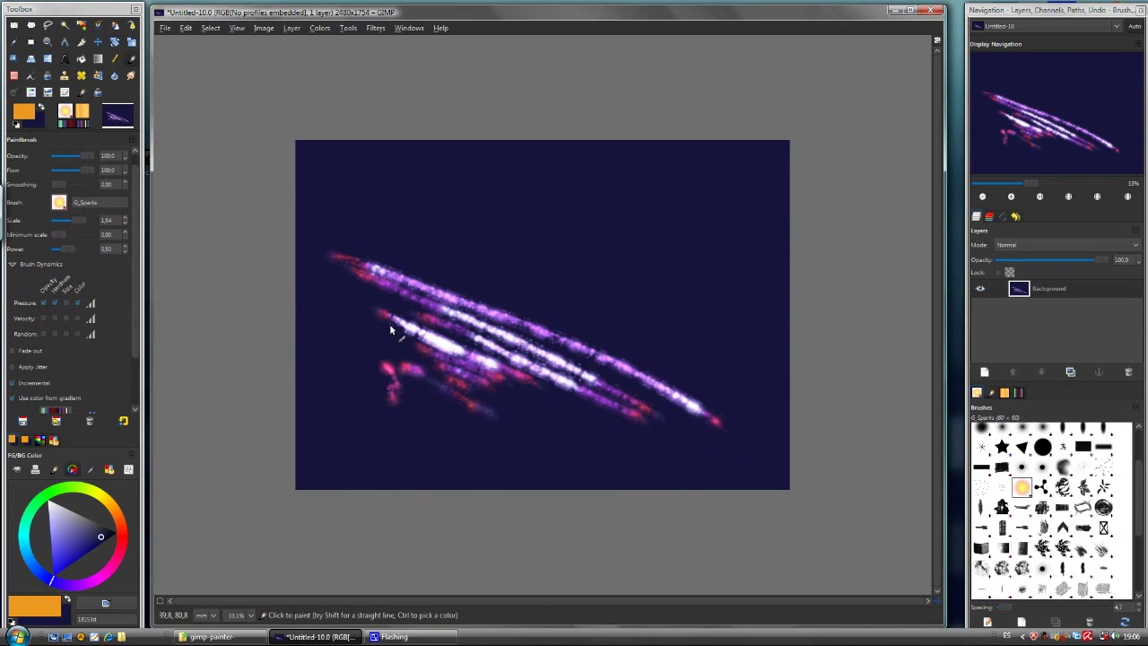
{"action": "left_click", "coordinate": [556, 226]}
{"action": "mouse_move", "coordinate": [579, 263]}
{"action": "left_mouse_down"}
{"action": "mouse_move", "coordinate": [528, 284]}
{"action": "mouse_move", "coordinate": [467, 239]}
{"action": "left_mouse_up"}
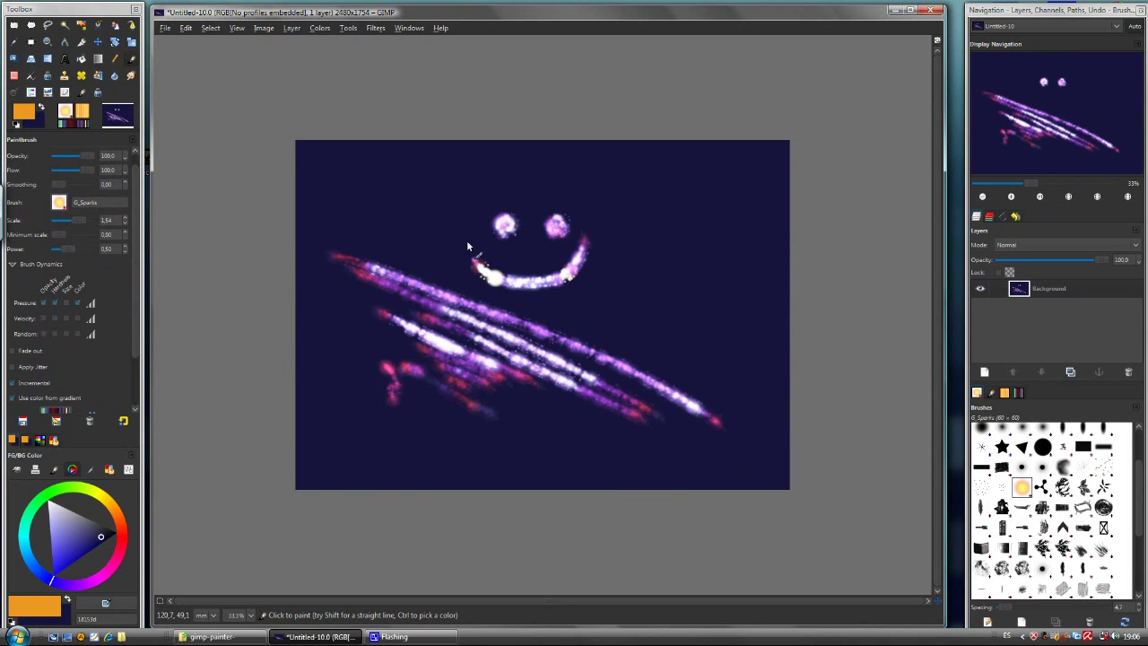
{"action": "left_click_drag", "start_coordinate": [559, 313], "coordinate": [511, 314]}
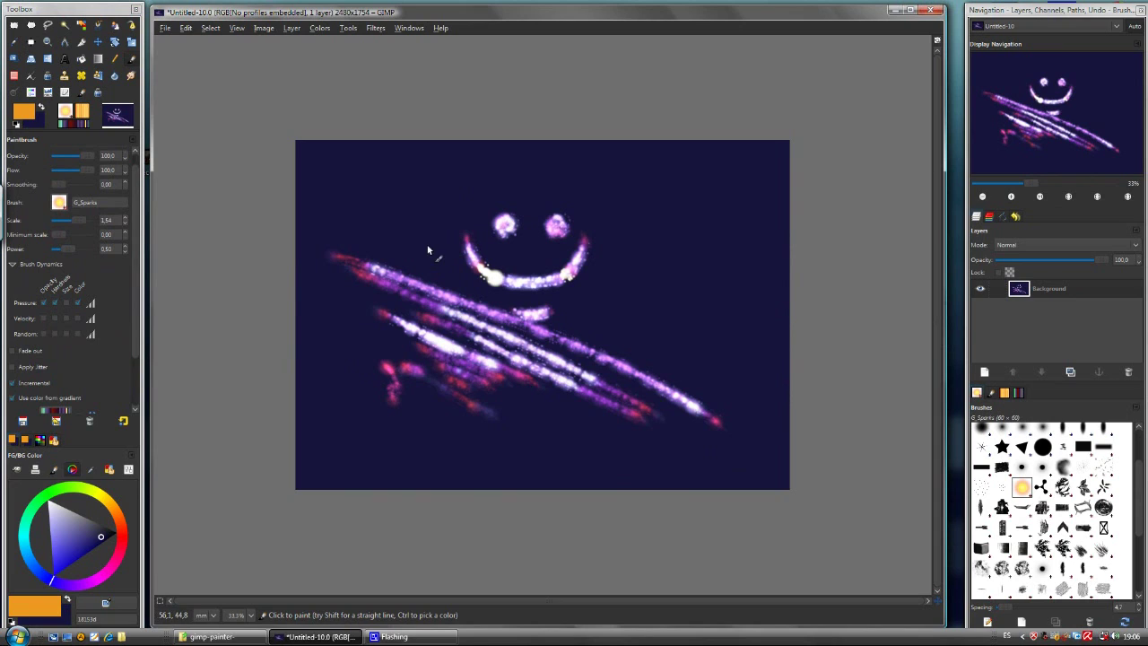